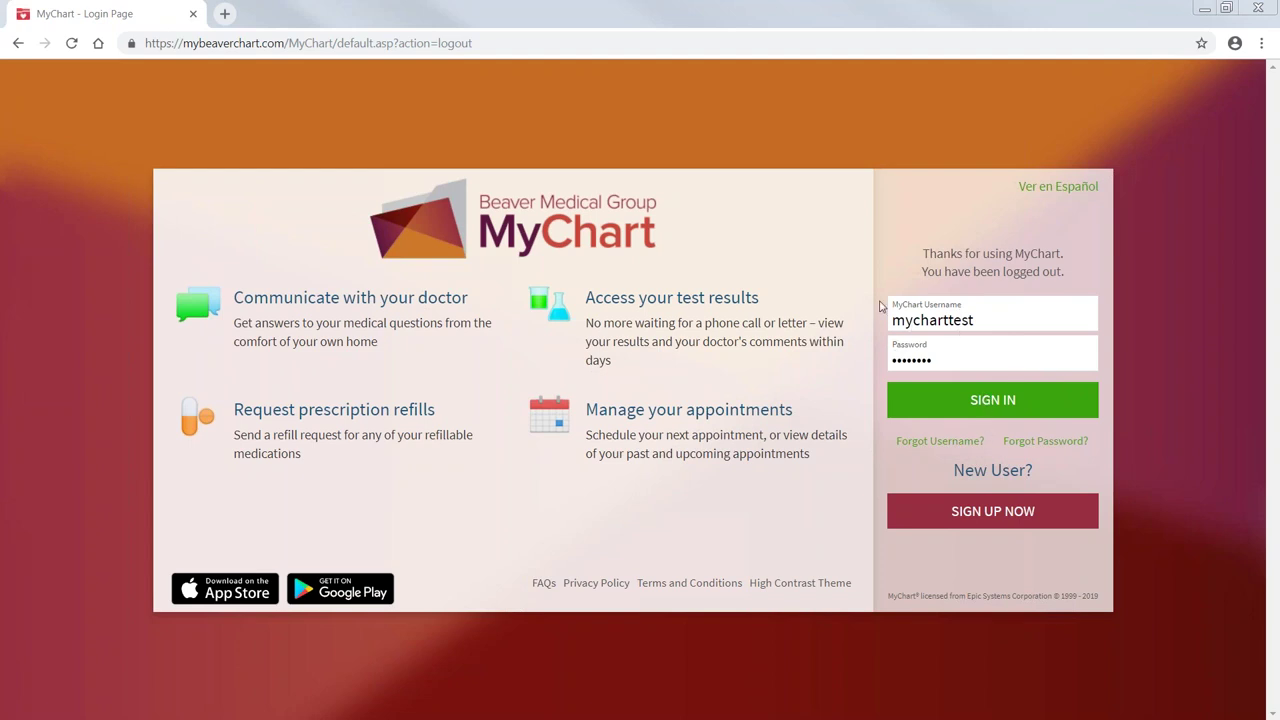
Sign in to the patient portal with the credentials already filled in
click(952, 396)
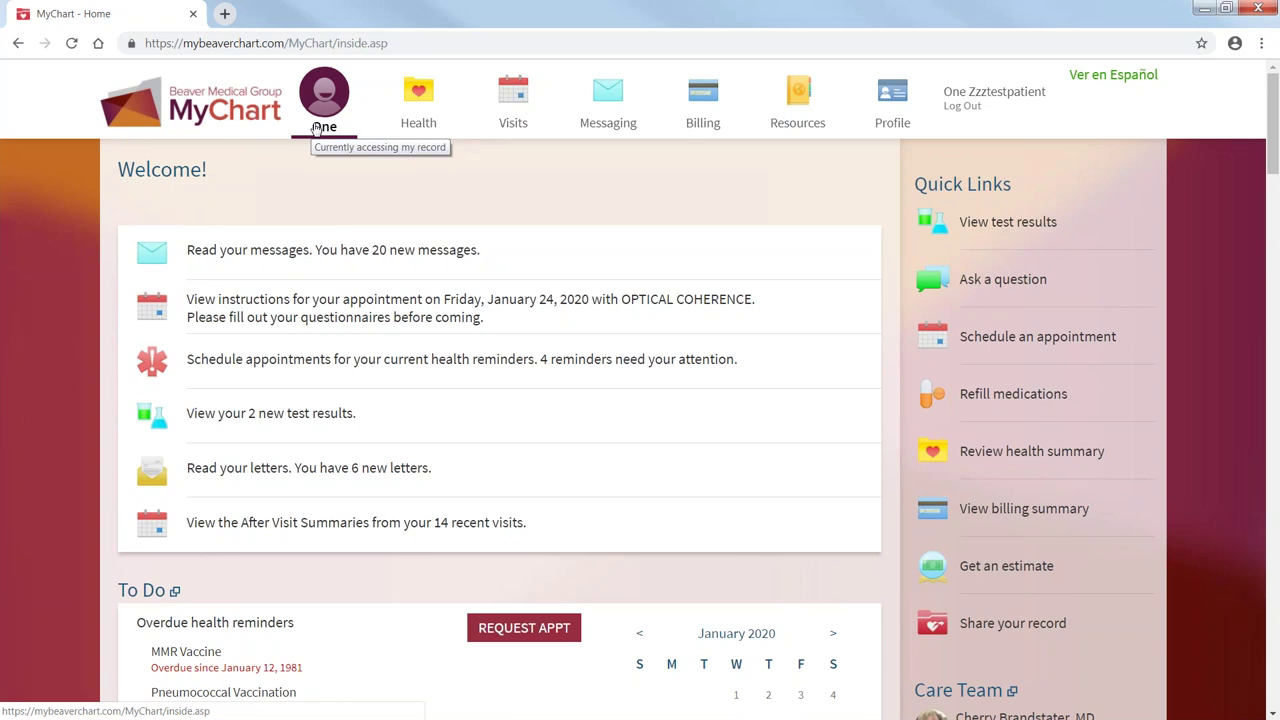
click(420, 115)
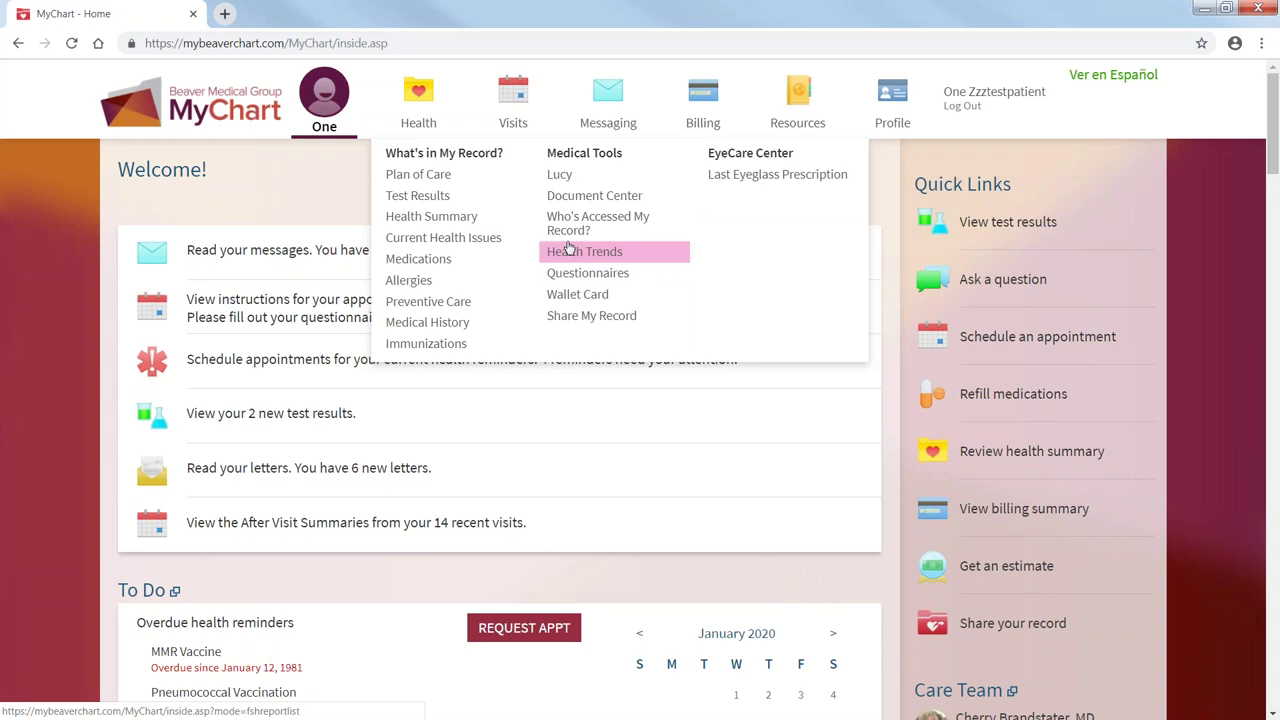
mouse_move(513, 105)
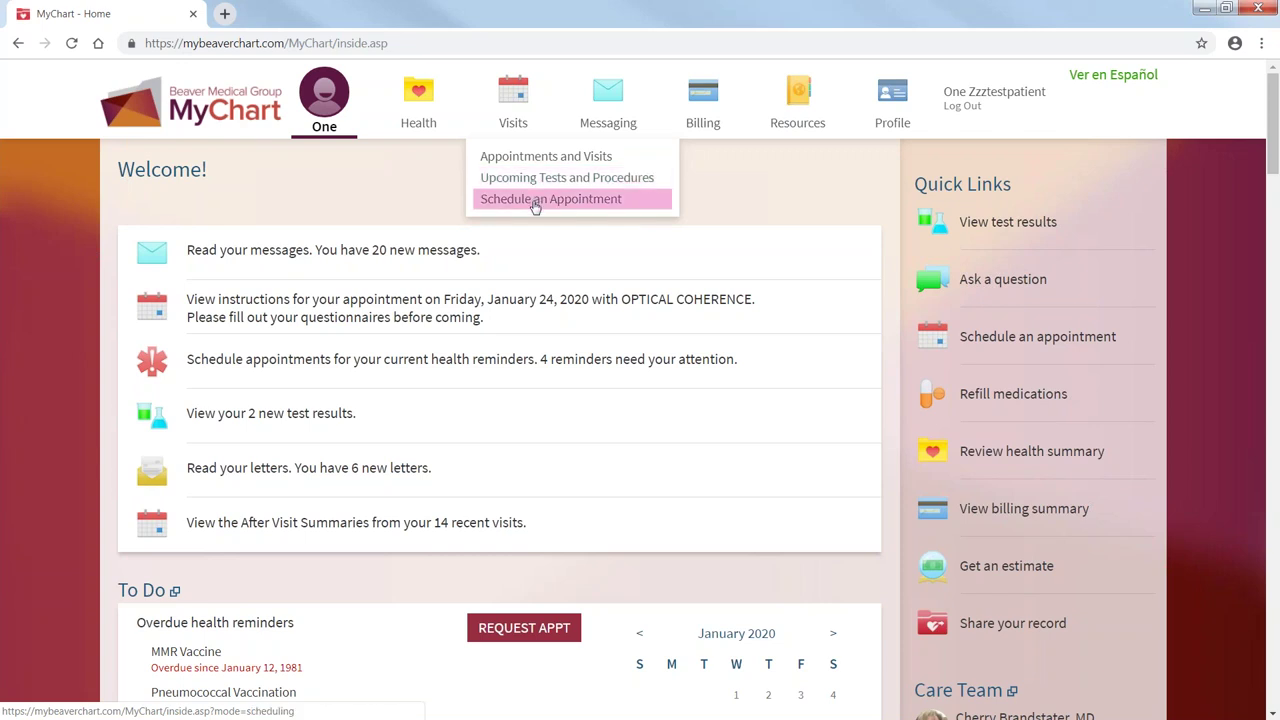
mouse_move(612, 104)
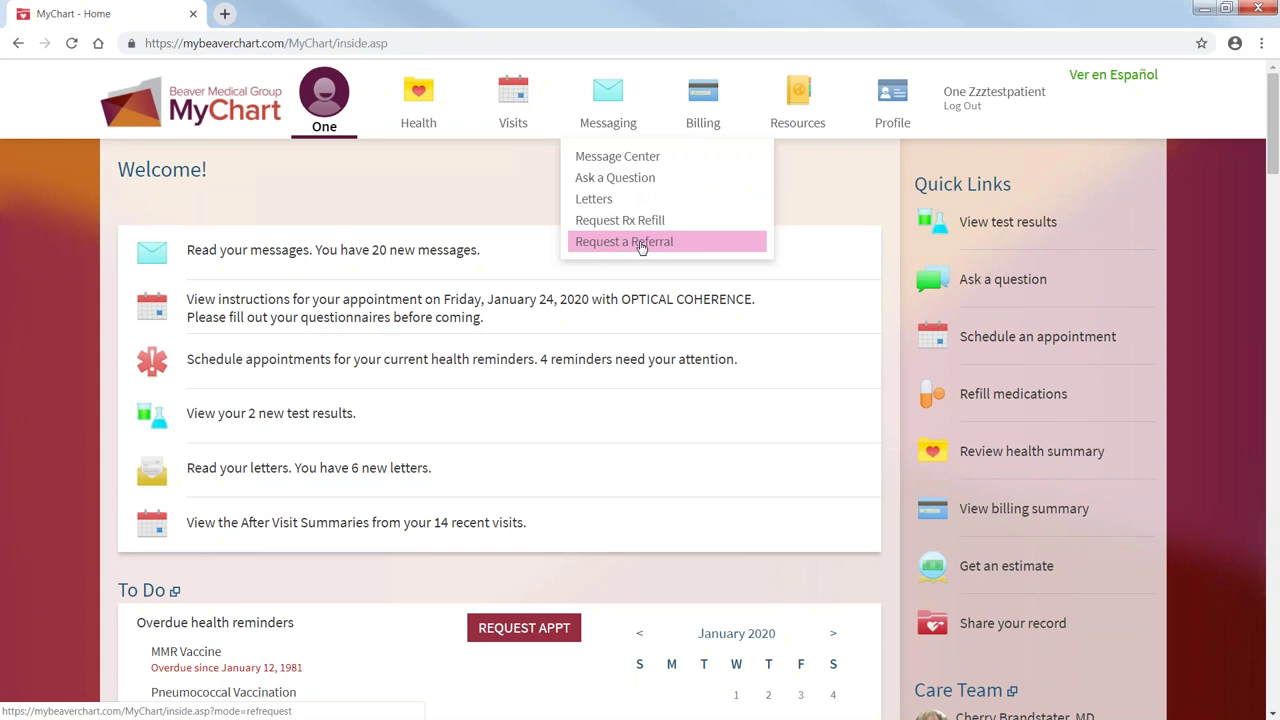
mouse_move(703, 115)
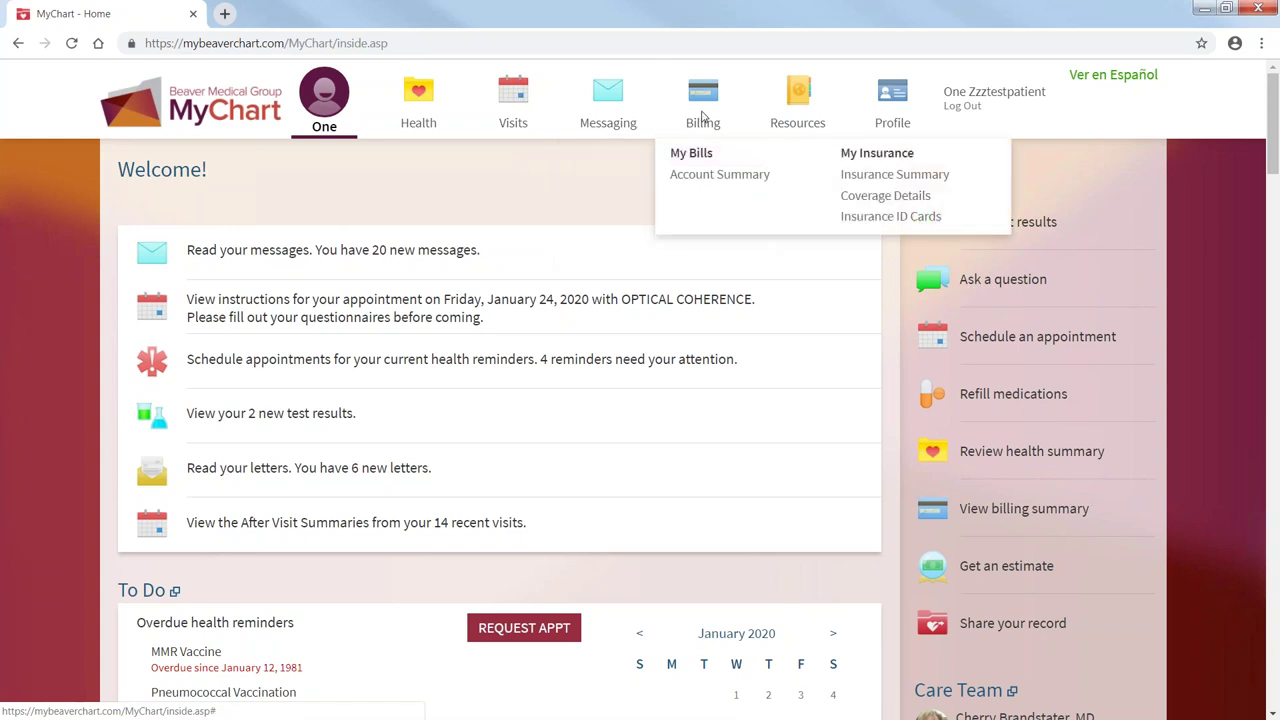
mouse_move(800, 107)
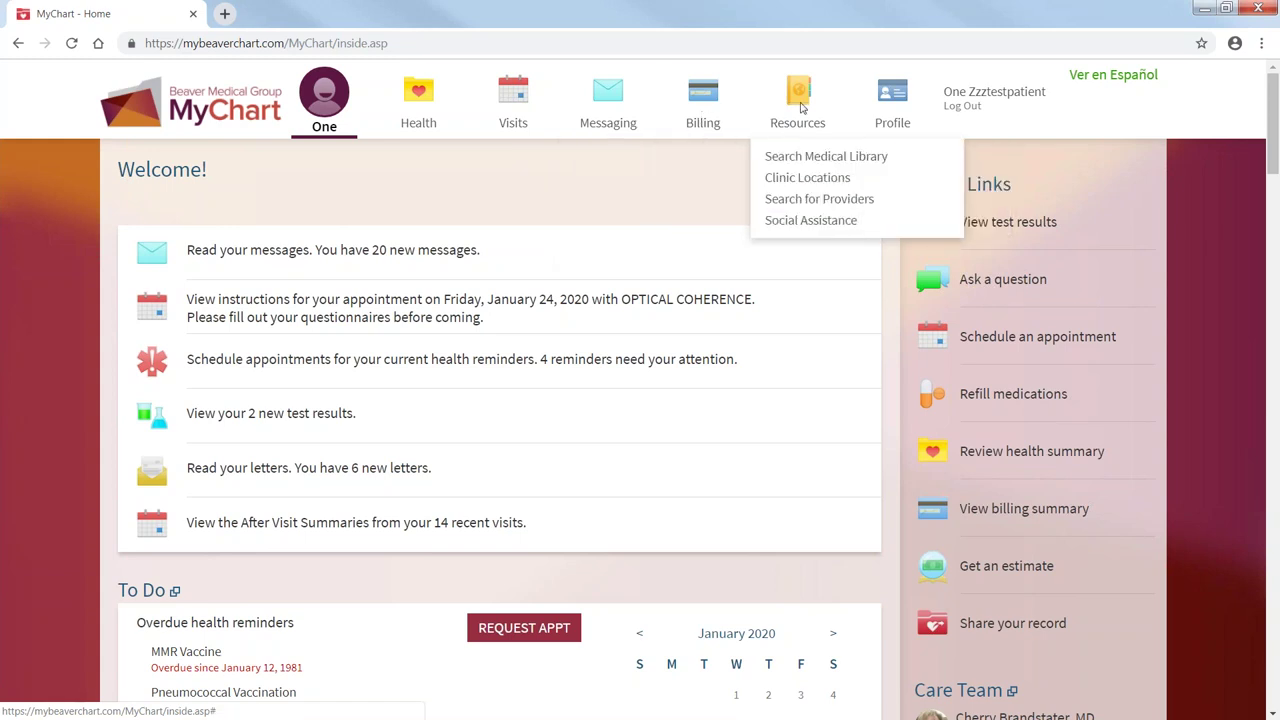
mouse_move(884, 120)
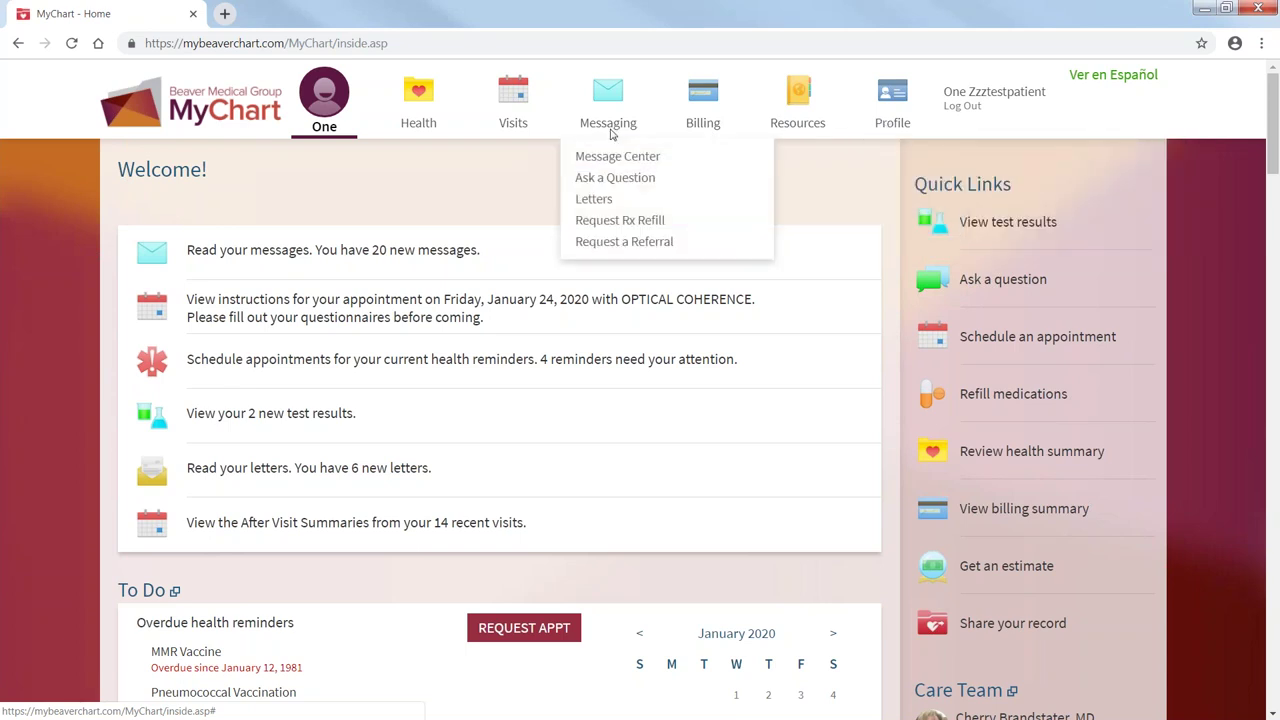
Review the upcoming and past visits under Appointments and Visits, and return to the home page
mouse_move(508, 128)
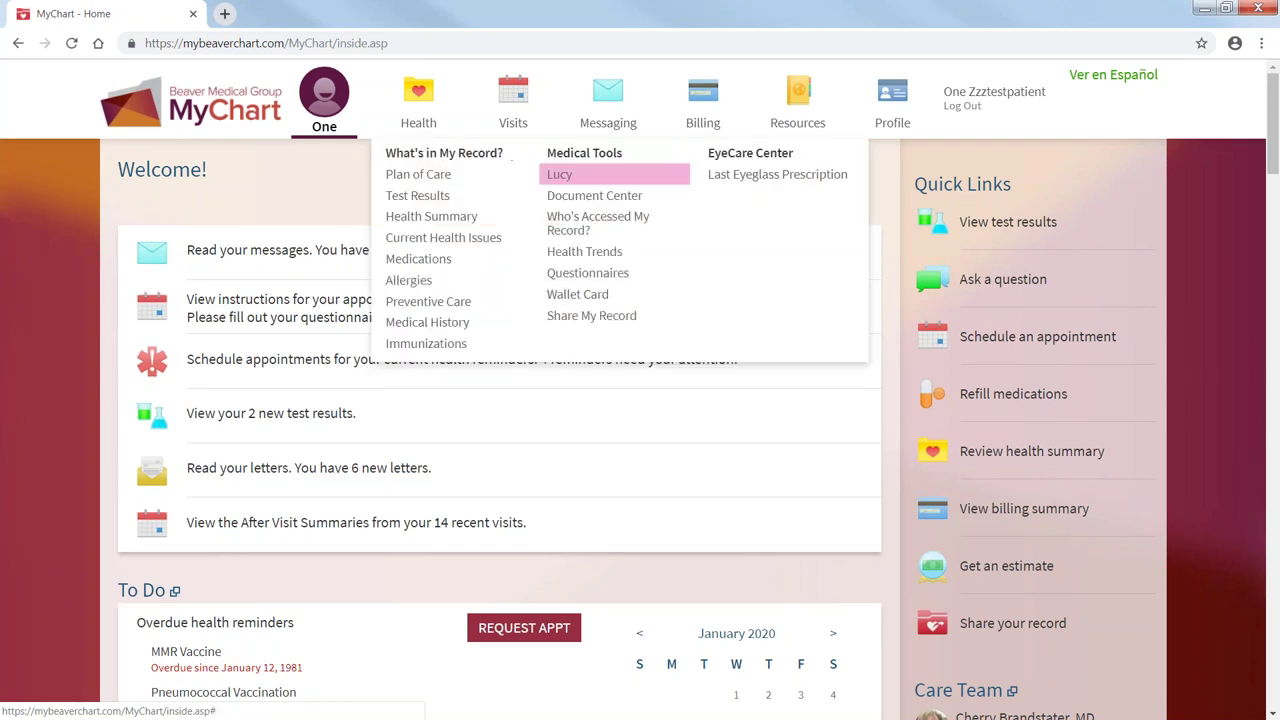
click(527, 163)
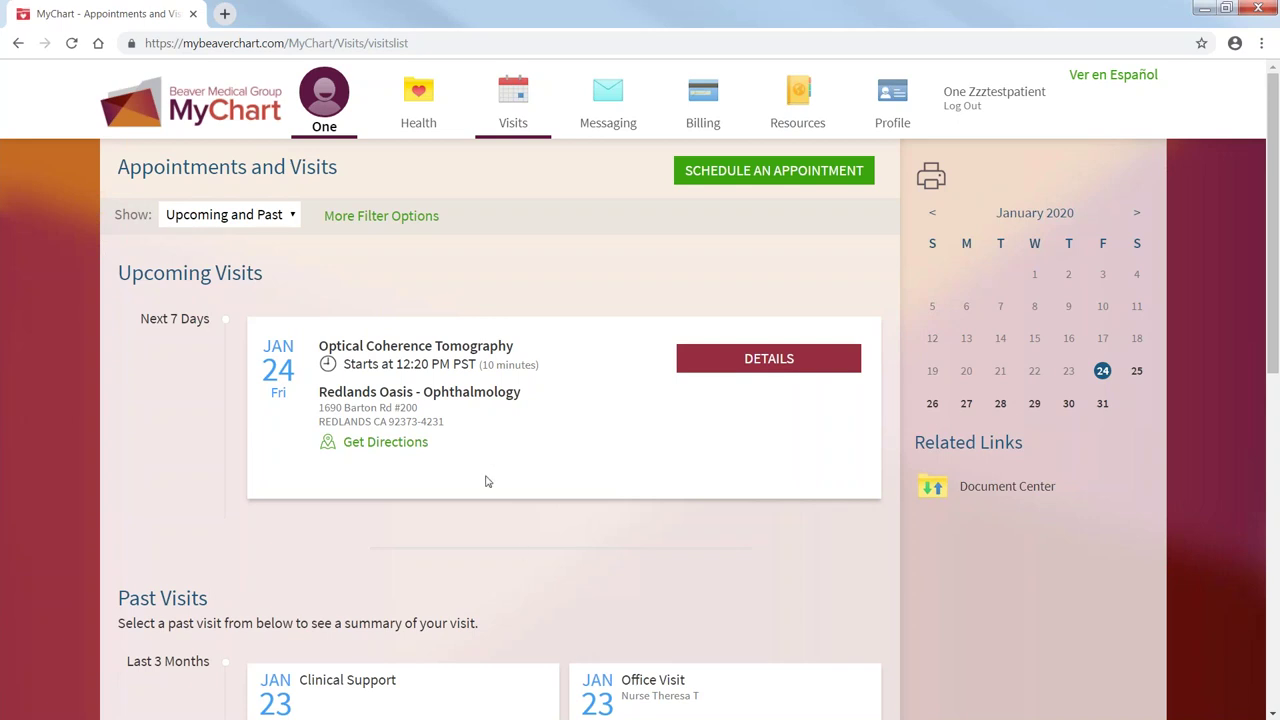
scroll(503, 506, down, 3)
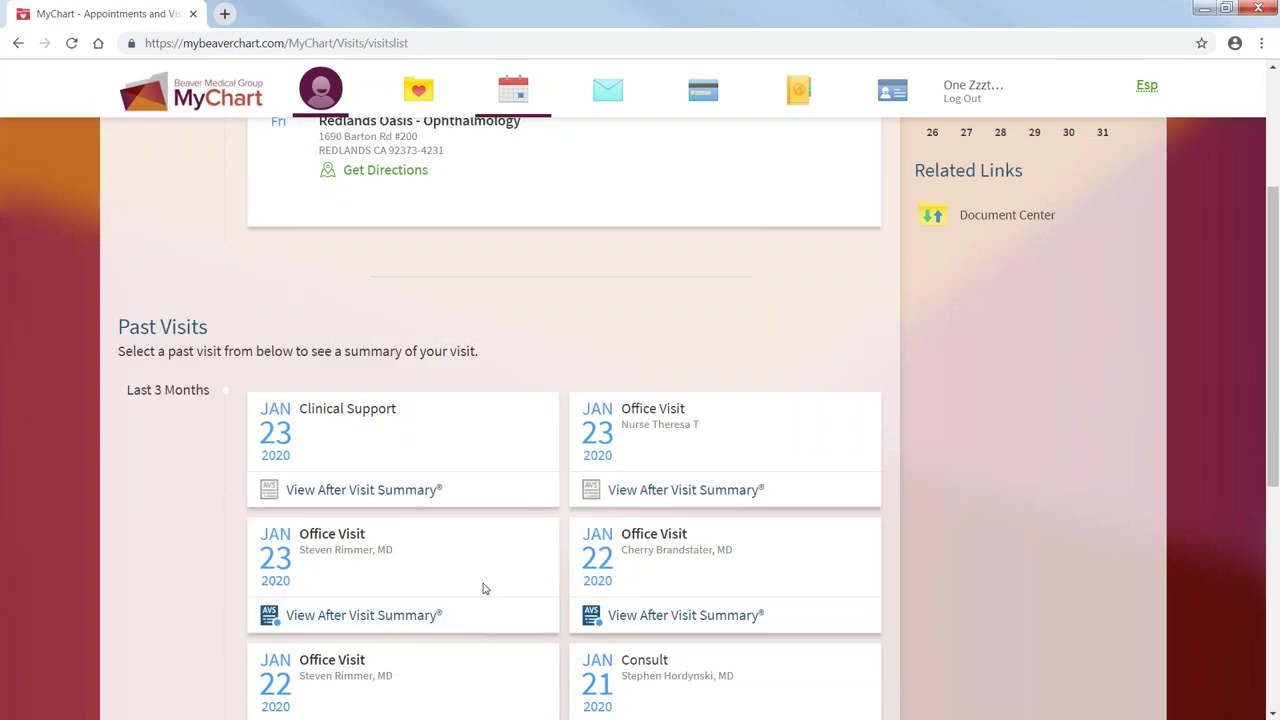
scroll(611, 503, down, 5)
scroll(611, 503, up, 8)
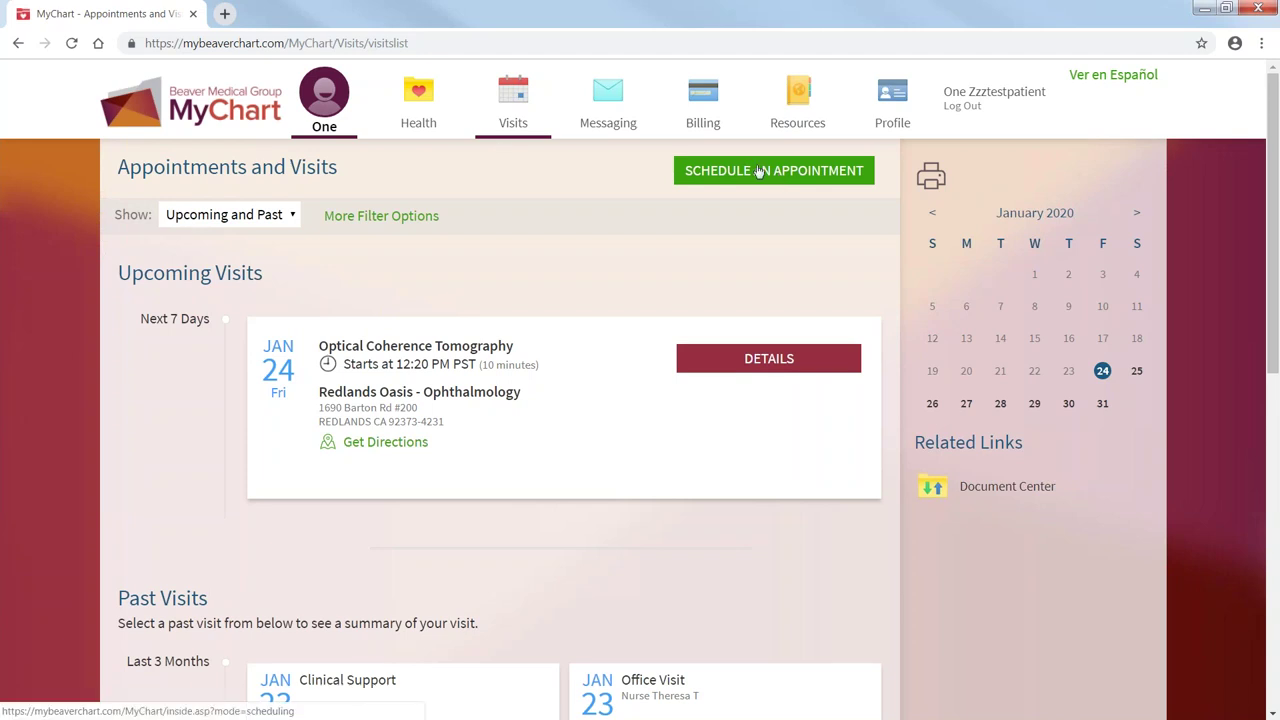
click(341, 107)
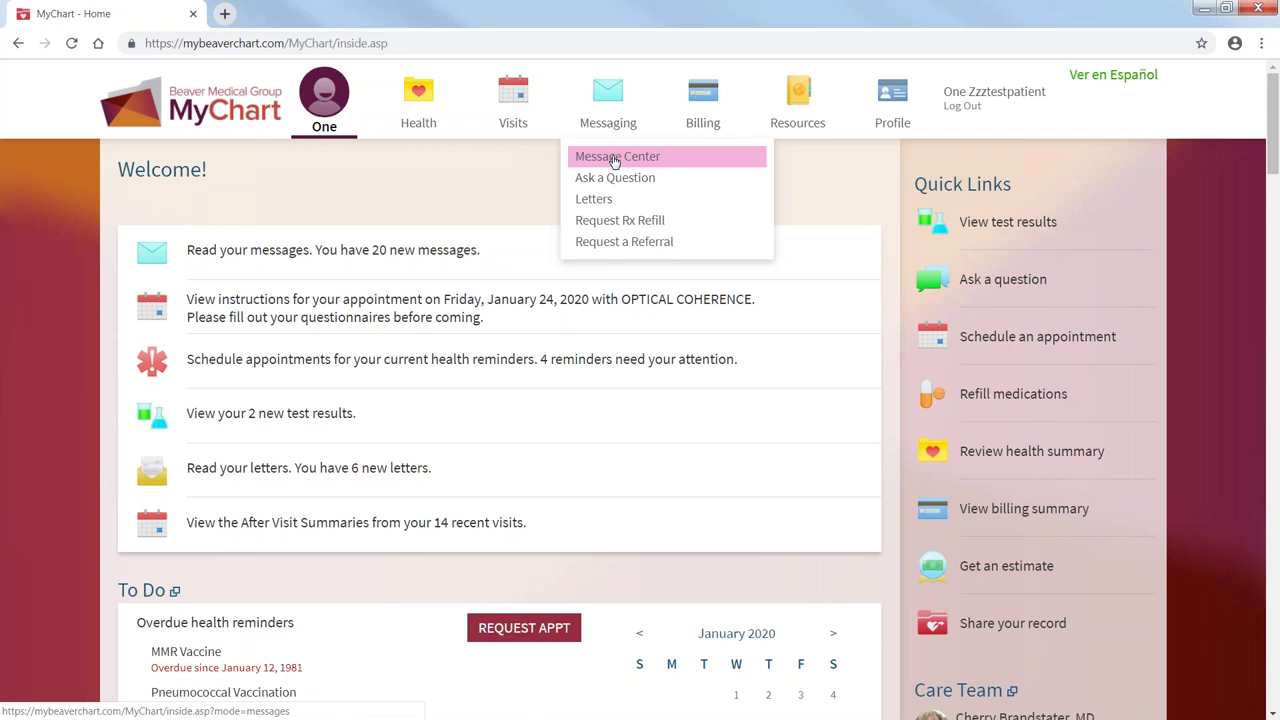
Check the sent messages in the Message Center, read the newest inbox message, and return to the home page
click(614, 158)
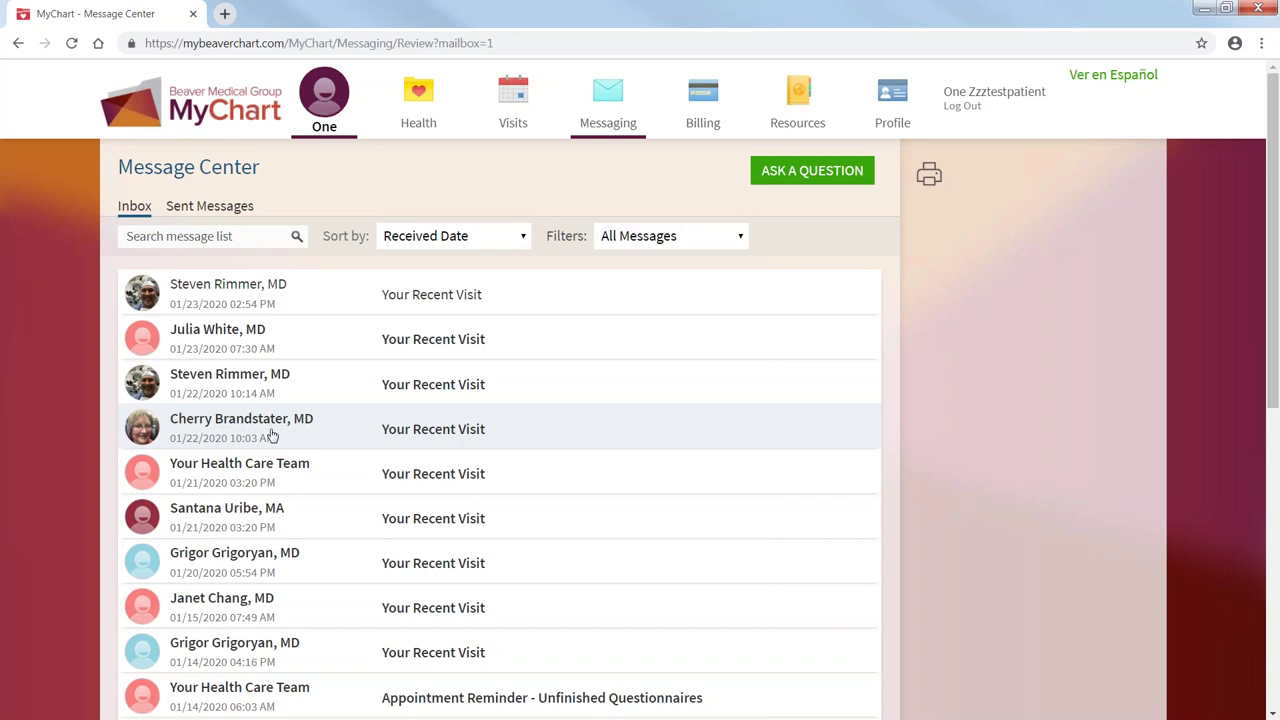
click(211, 208)
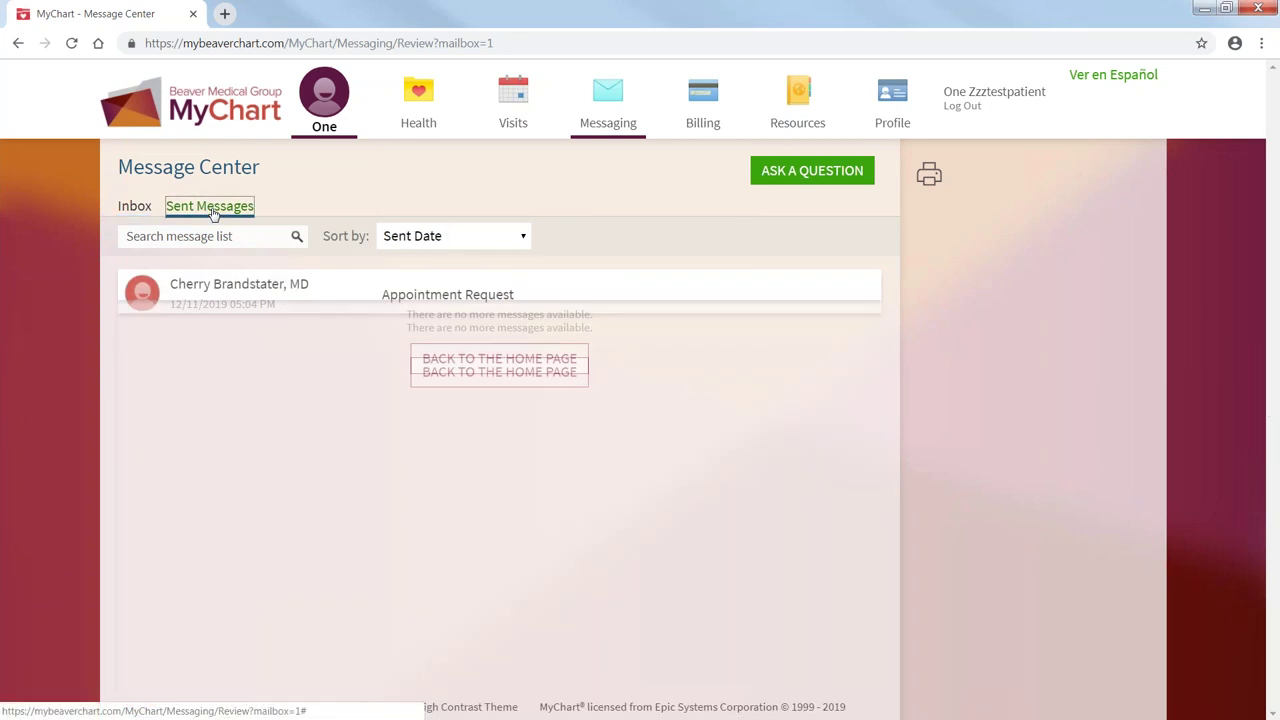
click(134, 212)
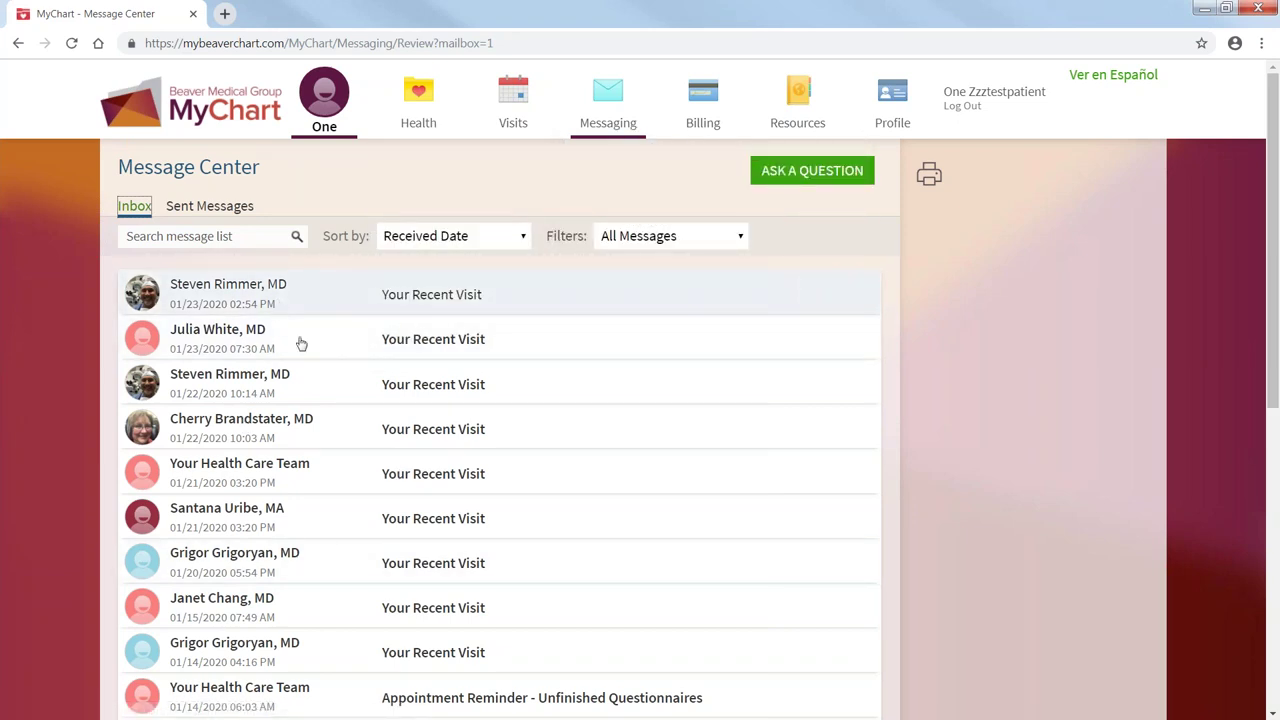
click(290, 305)
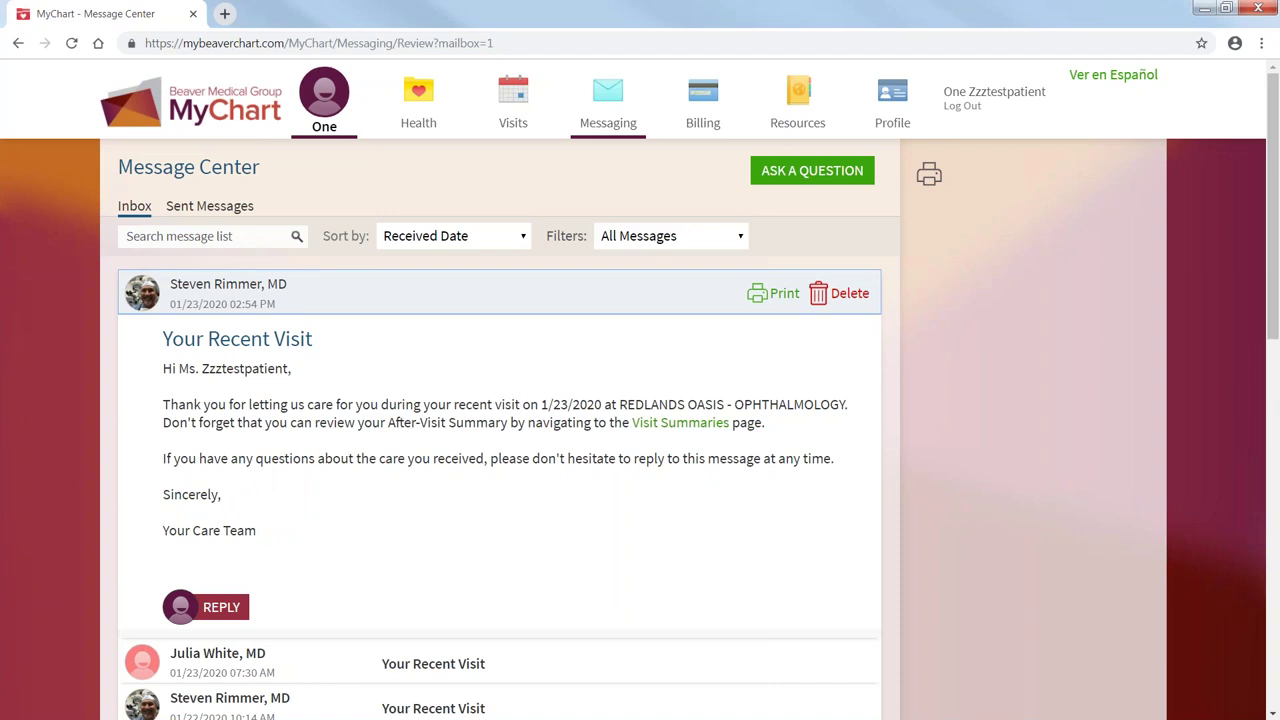
click(320, 116)
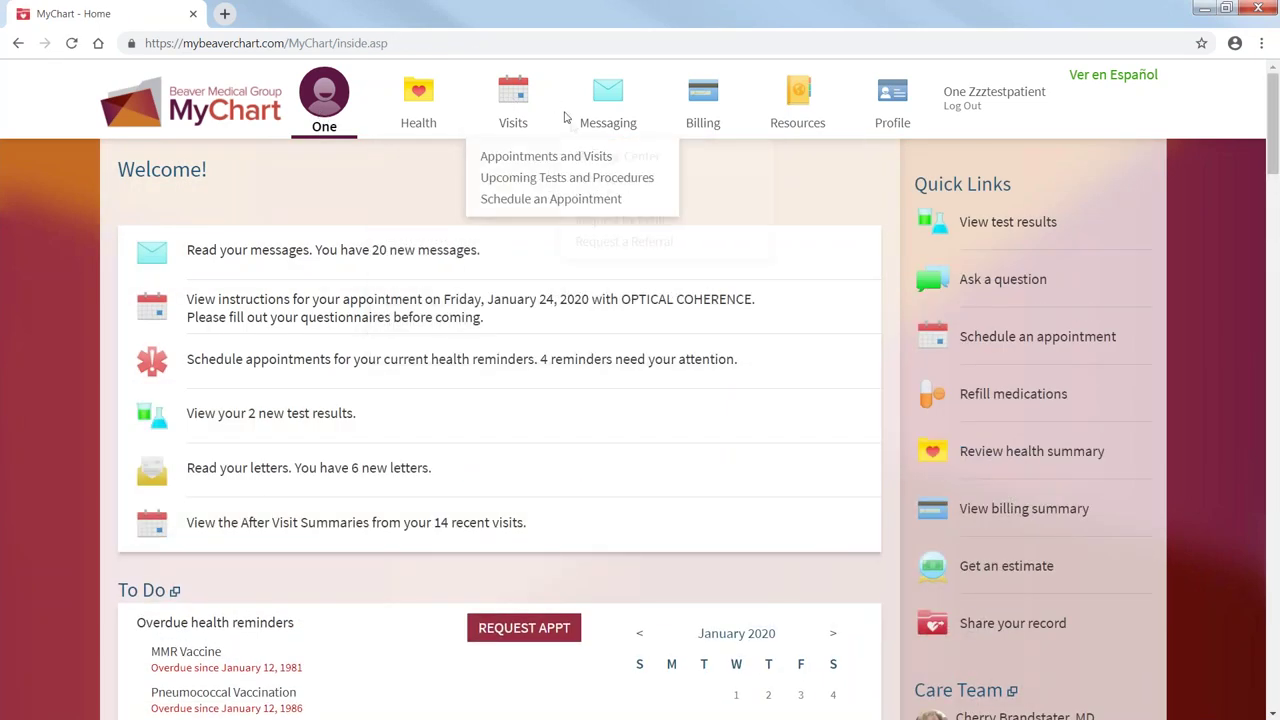
View the payment history from the billing account summary and return to the home page
mouse_move(700, 130)
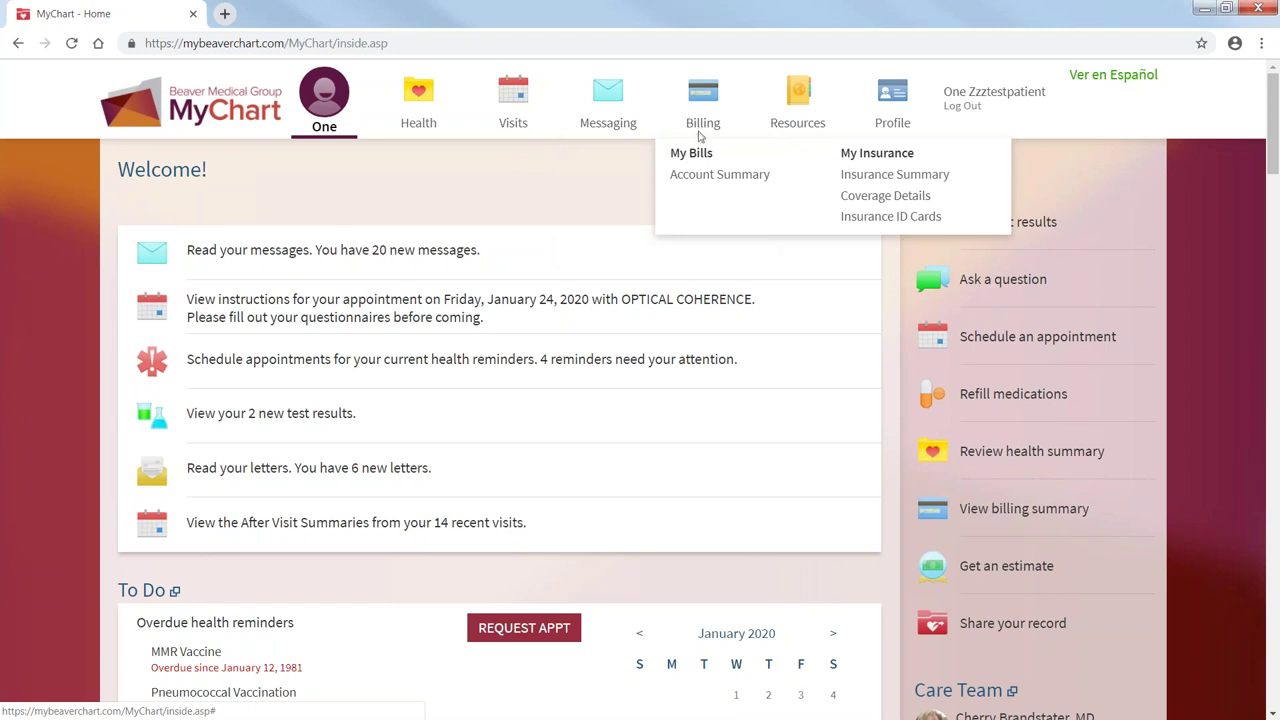
click(706, 174)
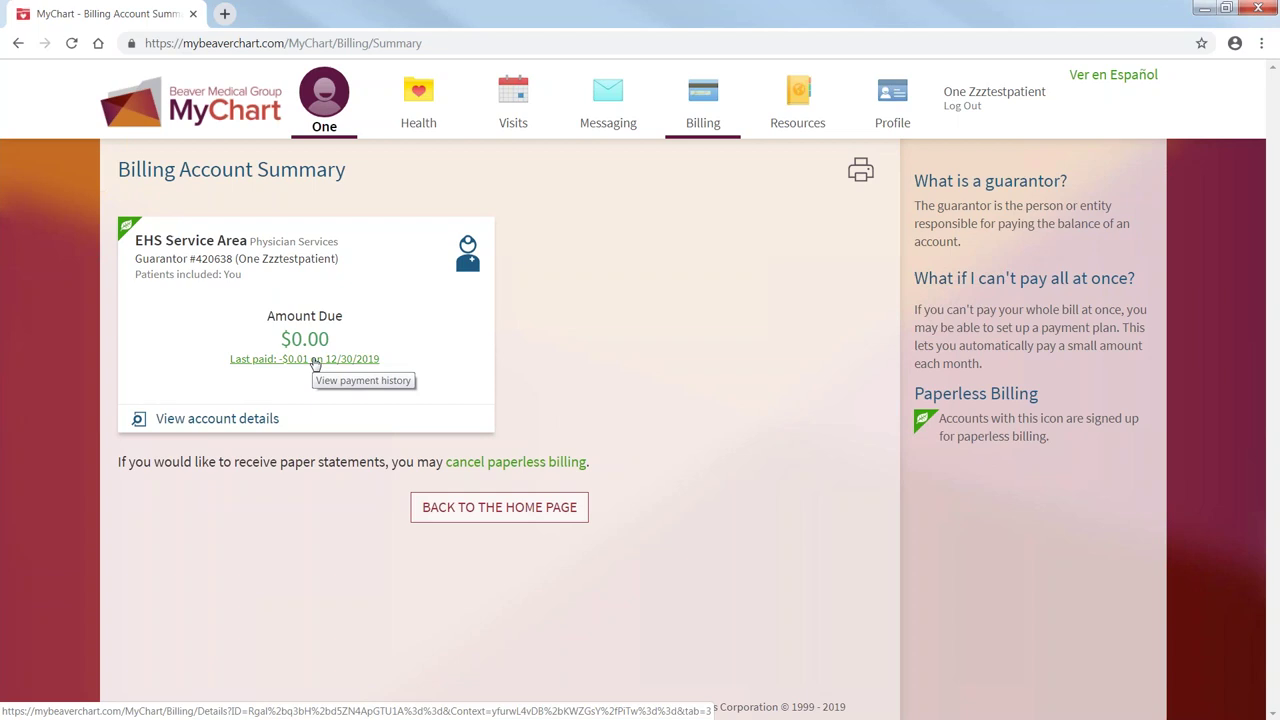
click(314, 362)
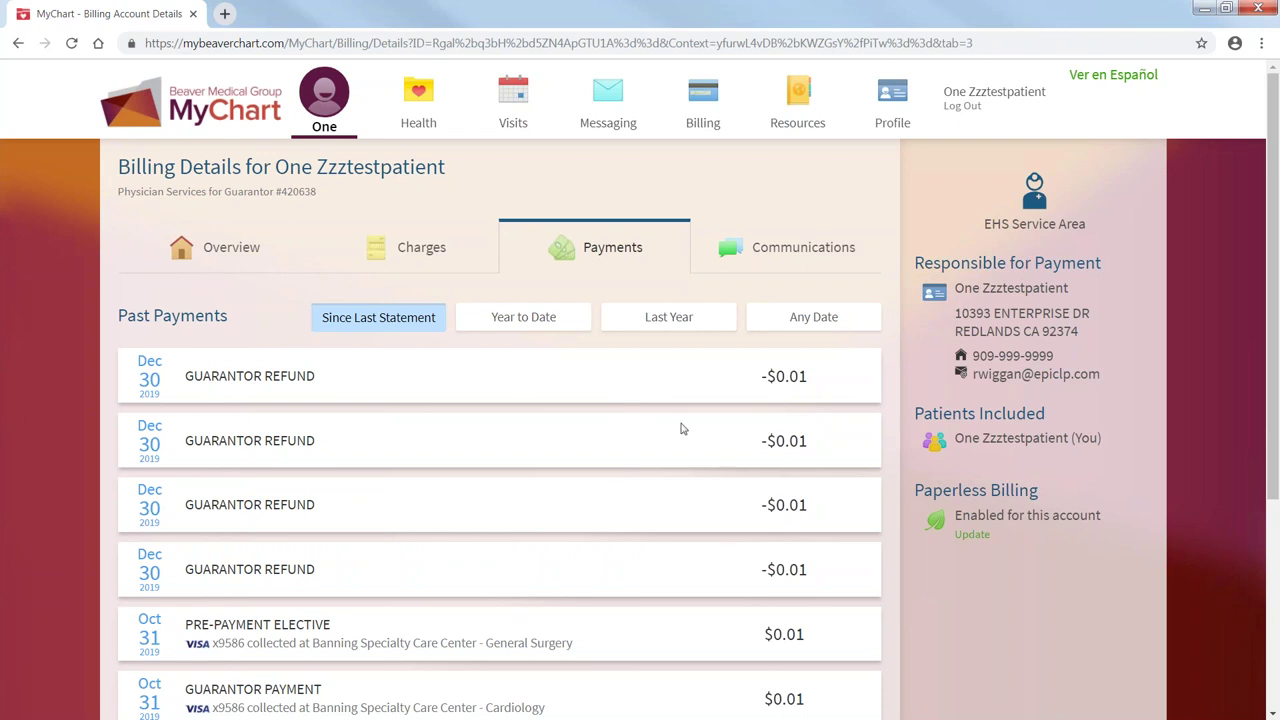
click(341, 139)
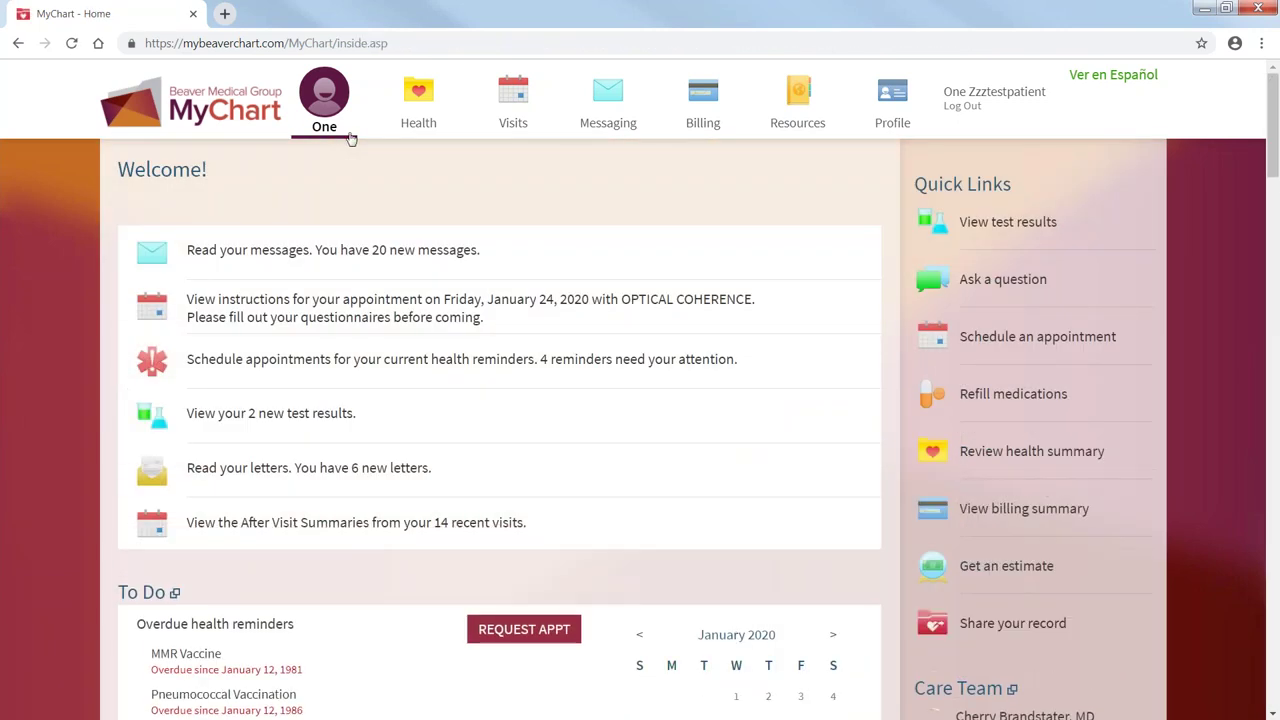
mouse_move(806, 120)
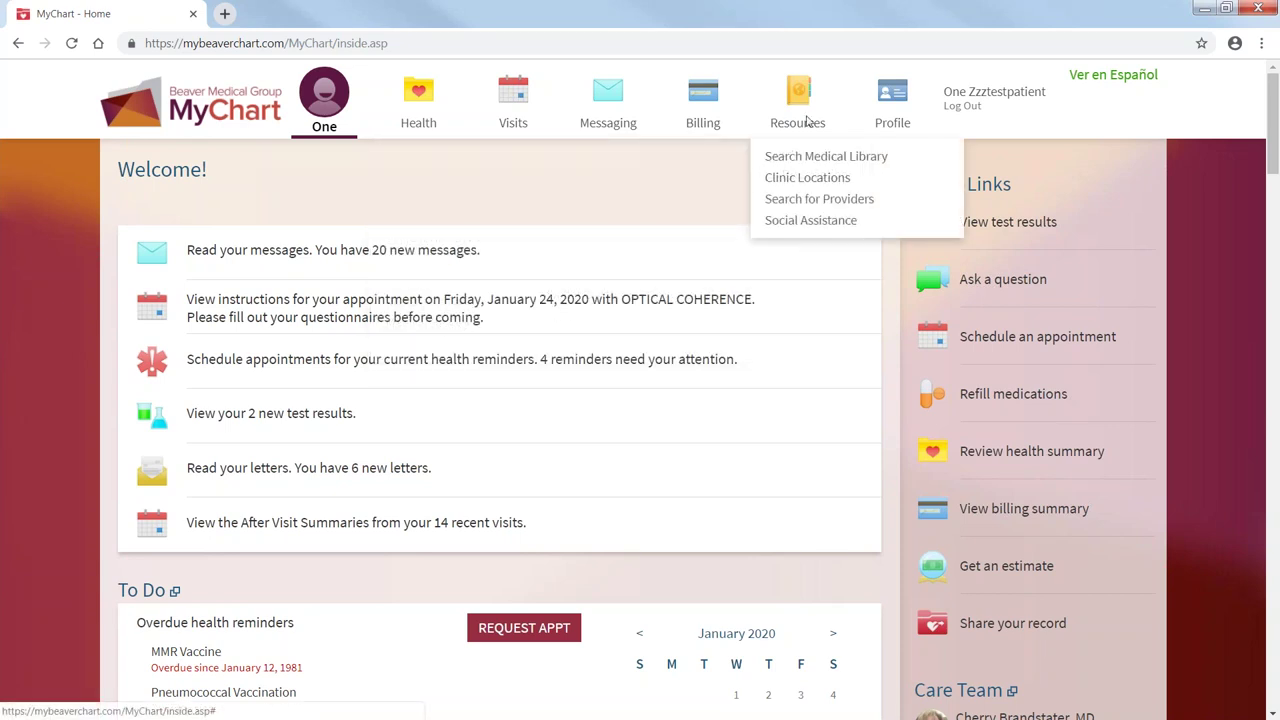
mouse_move(890, 130)
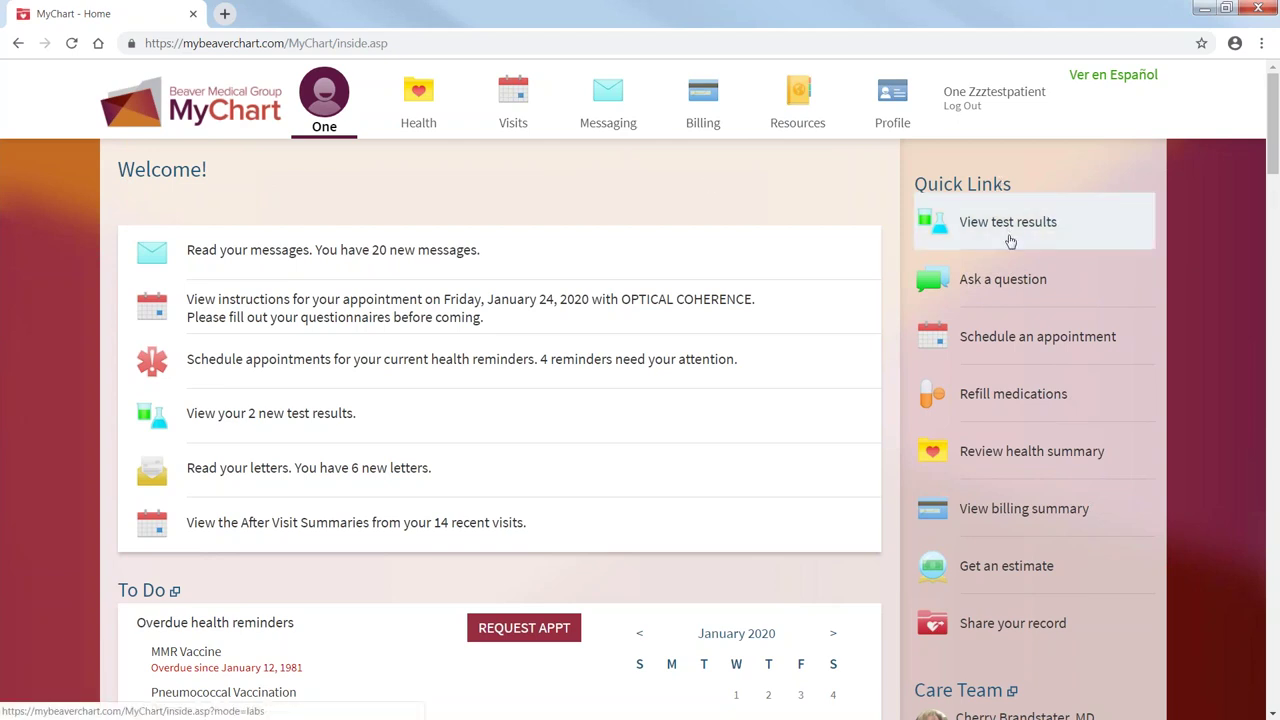
mouse_move(515, 128)
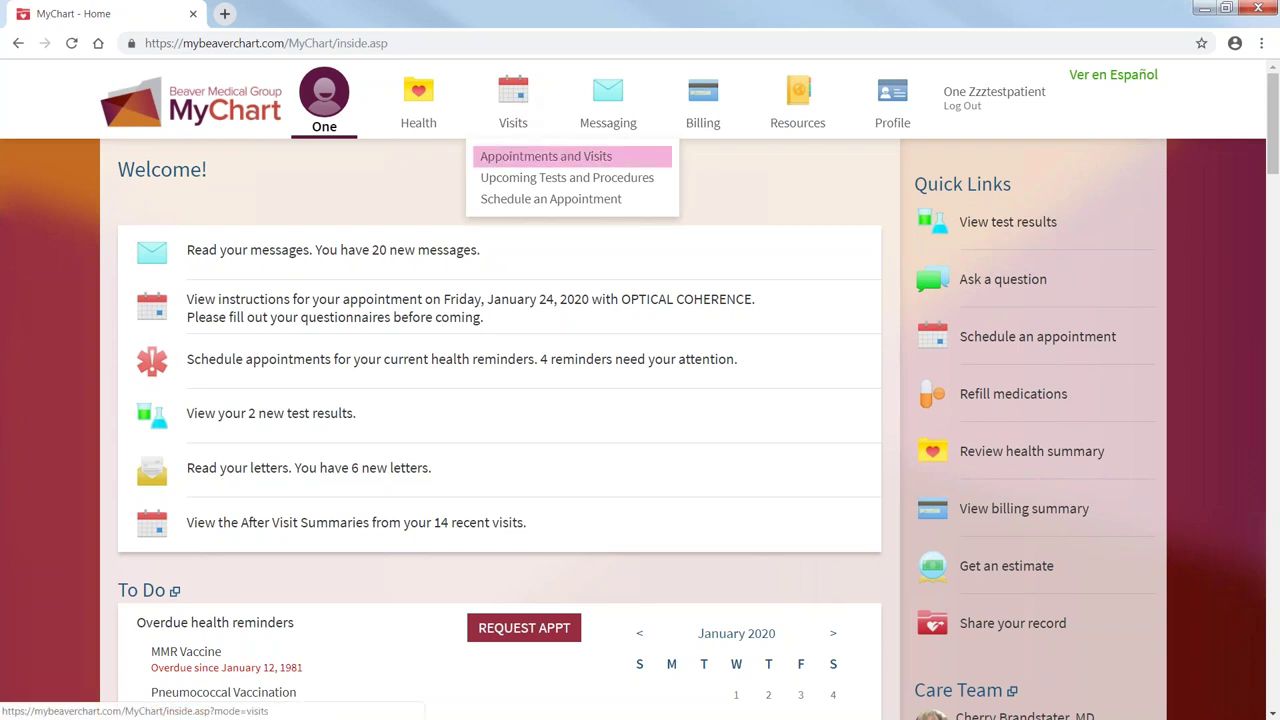
click(527, 200)
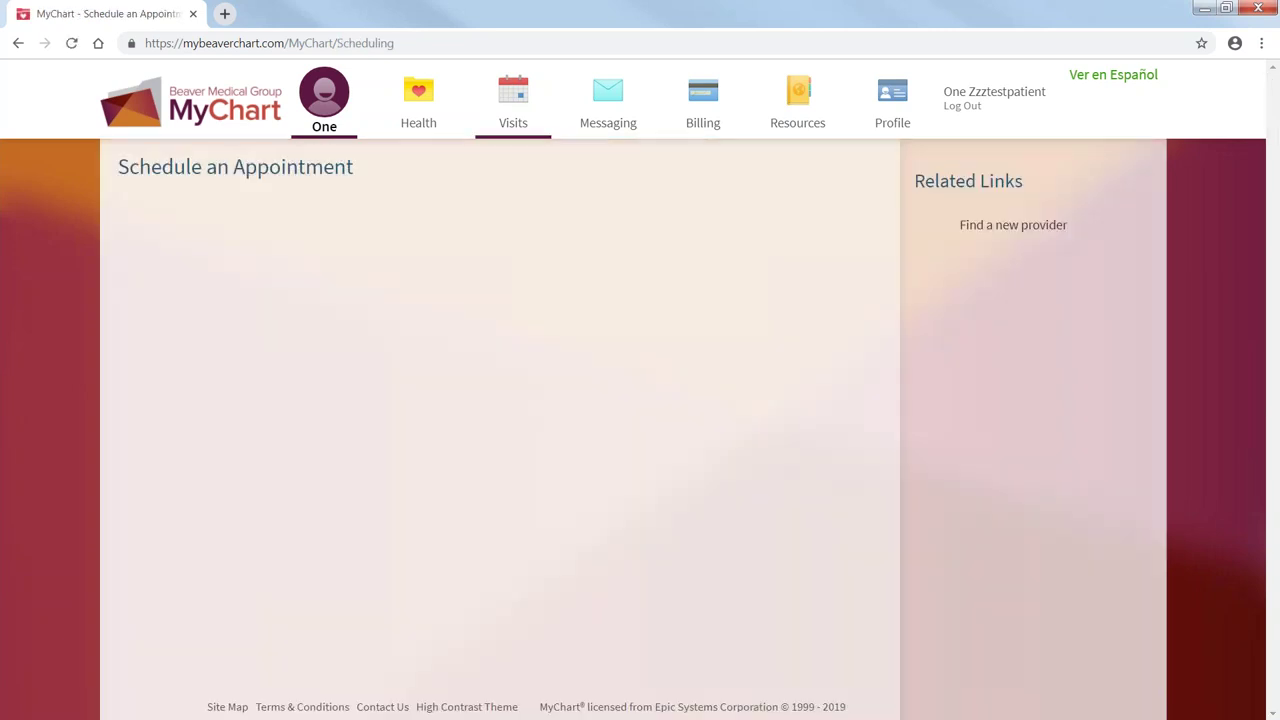
click(330, 105)
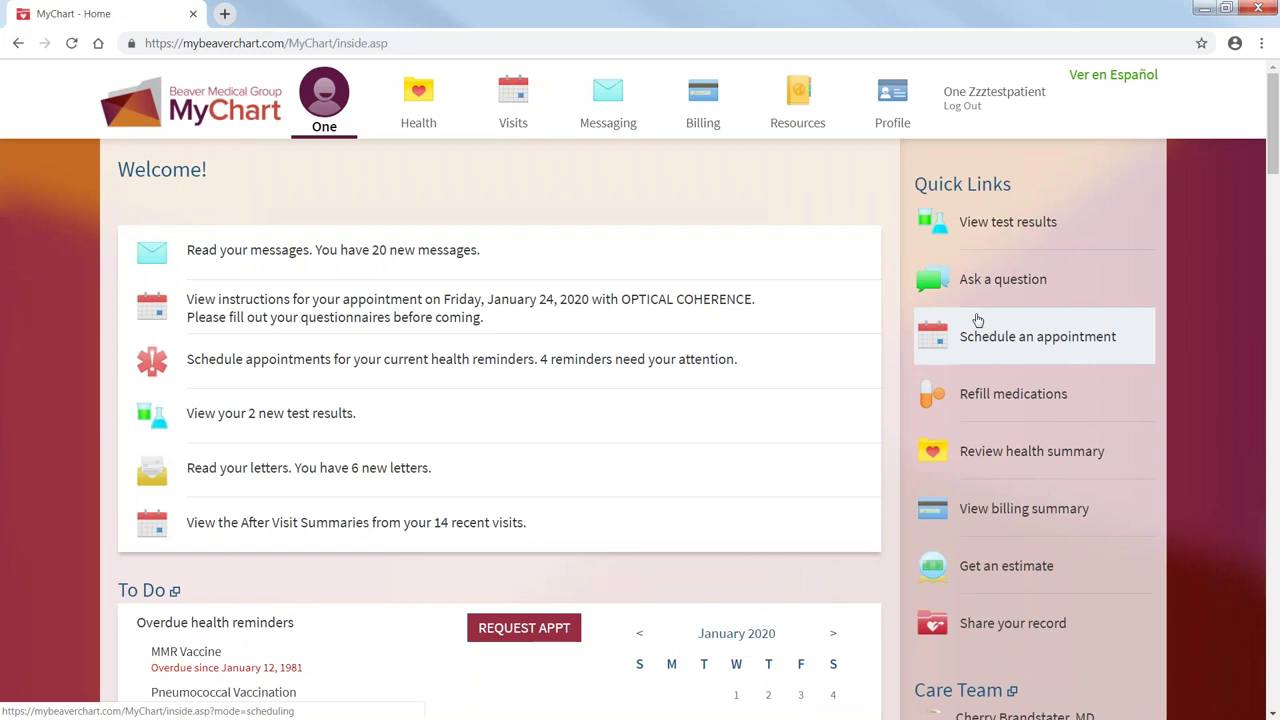
Begin an appointment request at the Beaumont location with the physician assistant as the provider
click(988, 338)
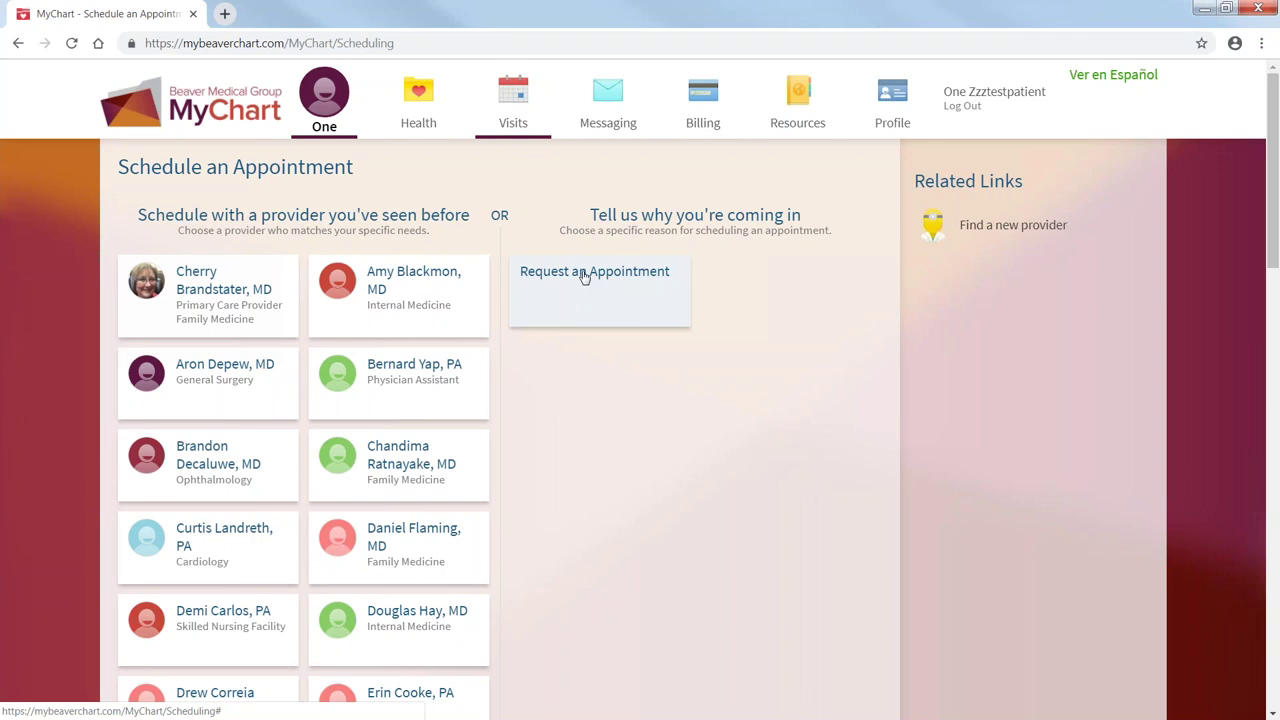
click(585, 275)
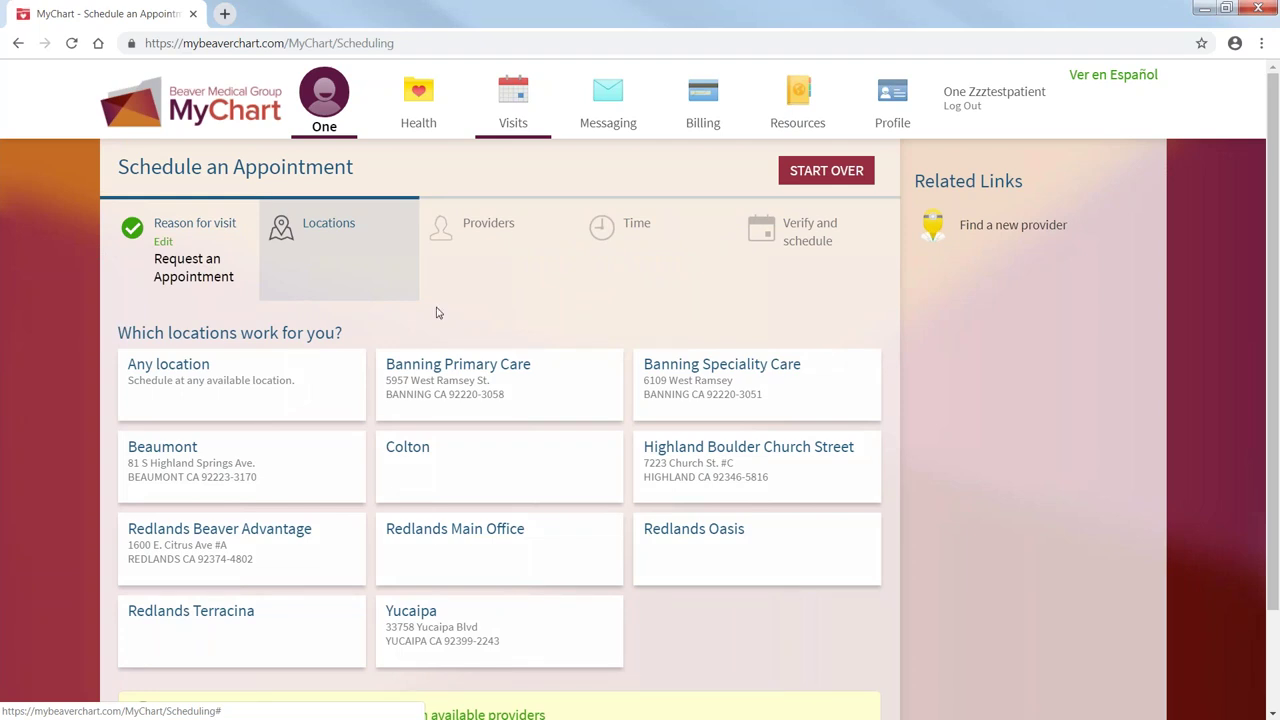
click(218, 478)
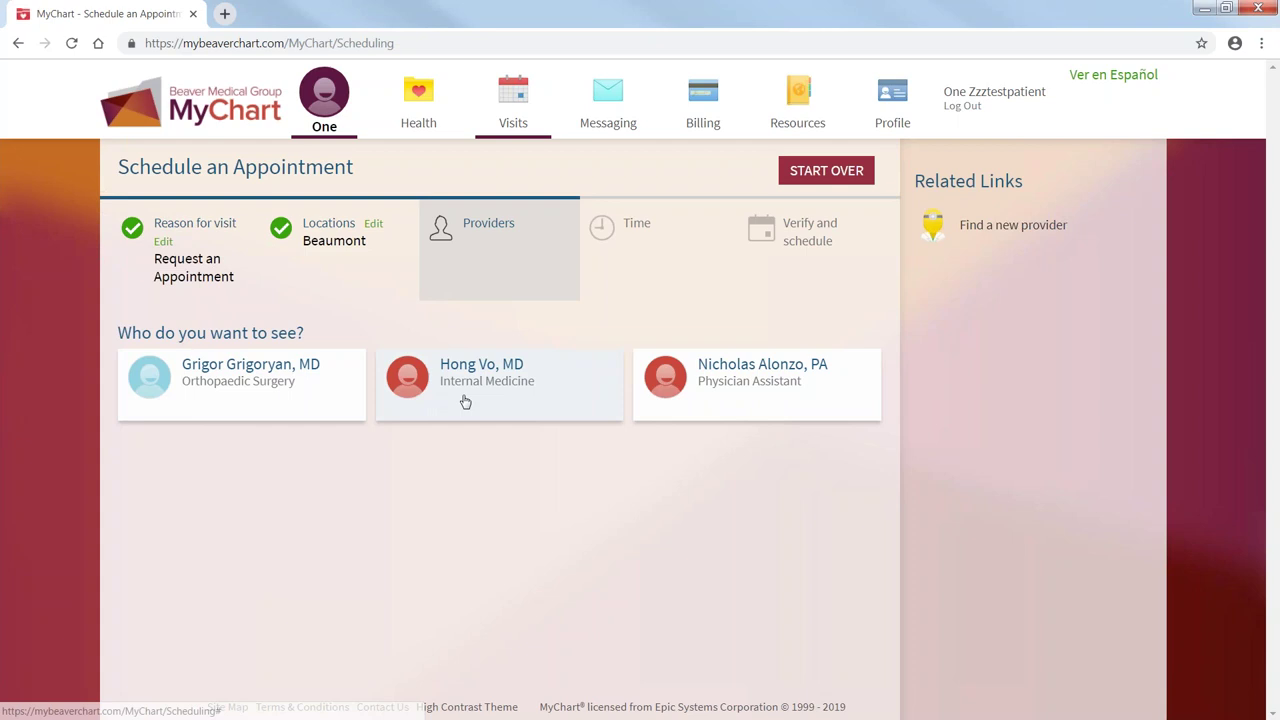
click(438, 378)
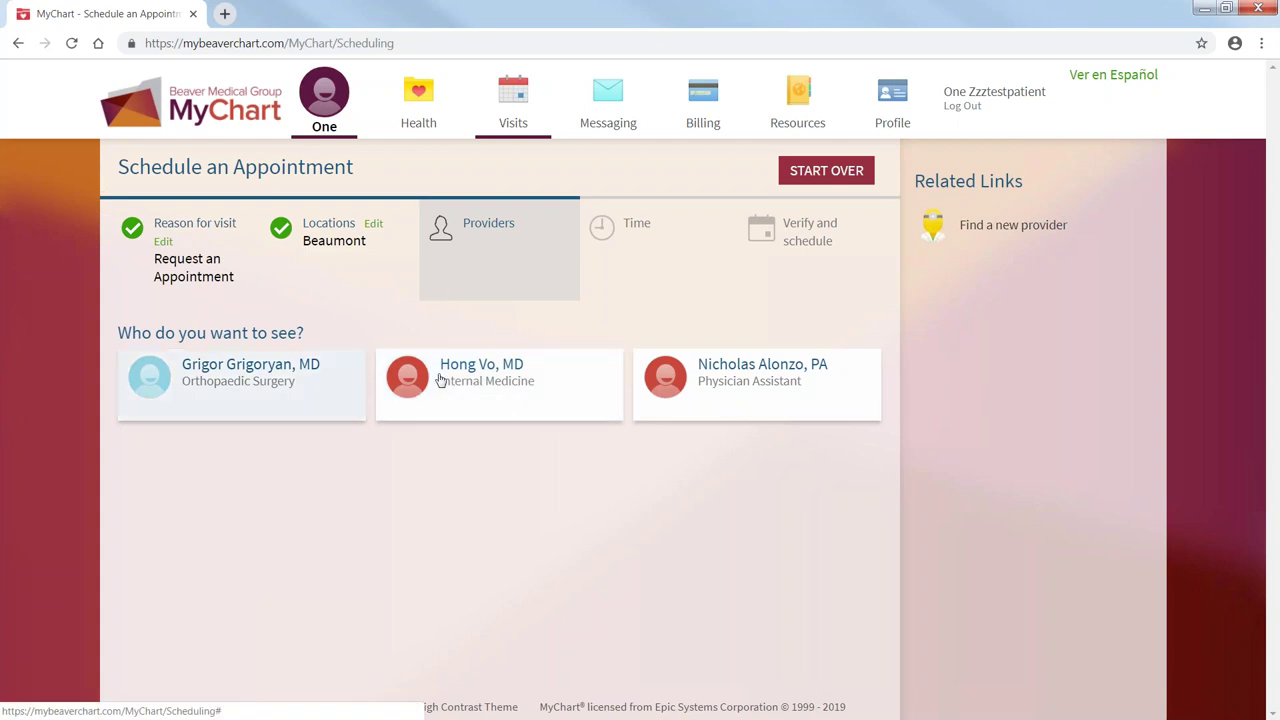
click(785, 392)
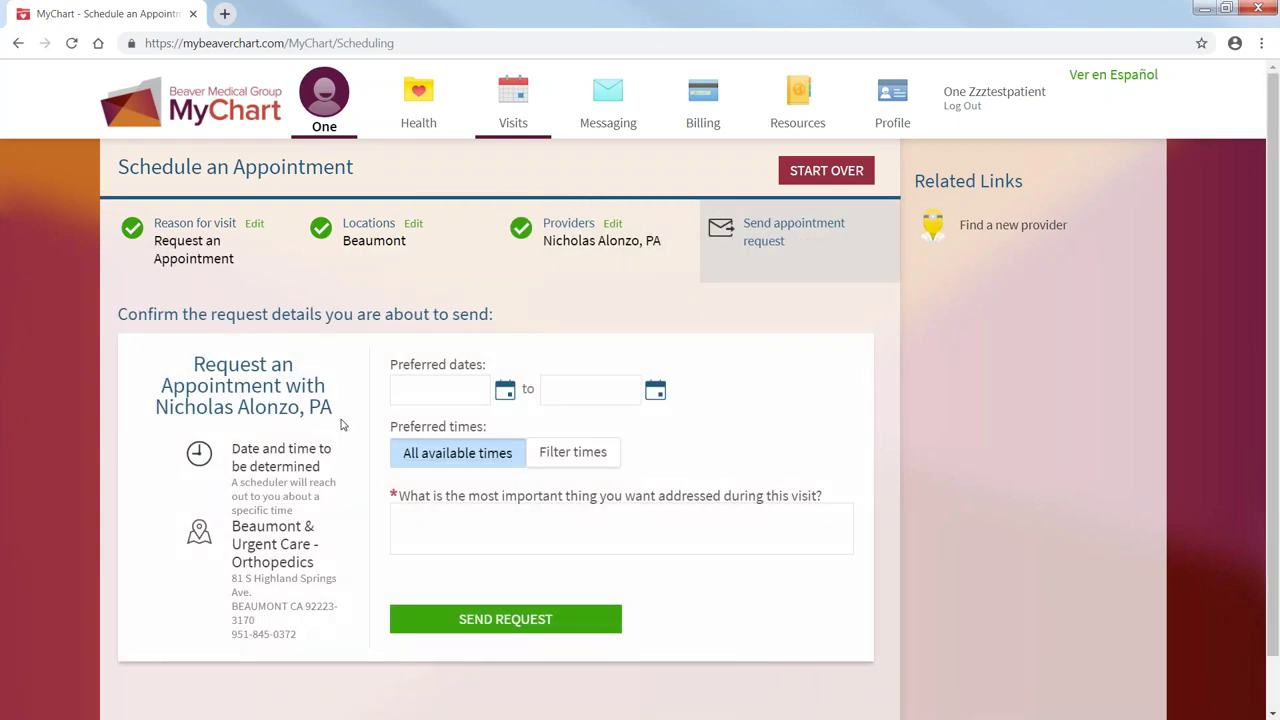
Set the request's preferred dates to 1/27/2020 through 1/31/2020 and keep all available times selected
click(505, 390)
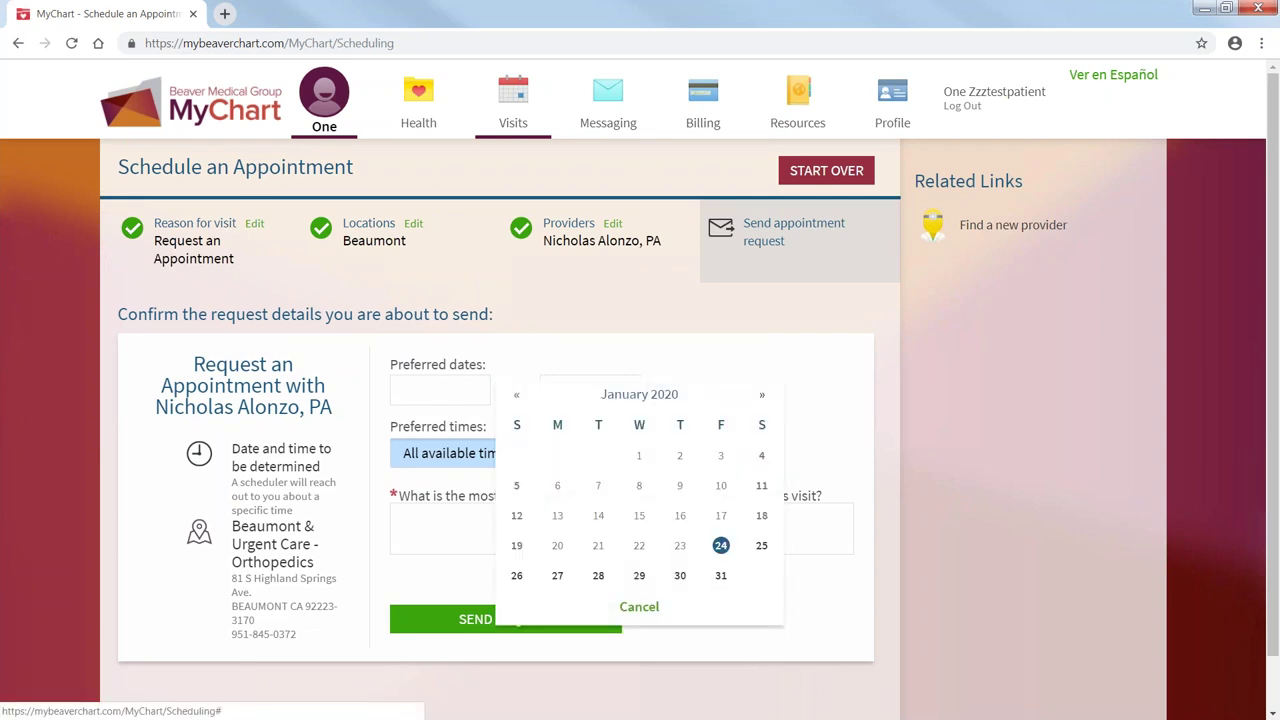
click(558, 576)
key(Tab)
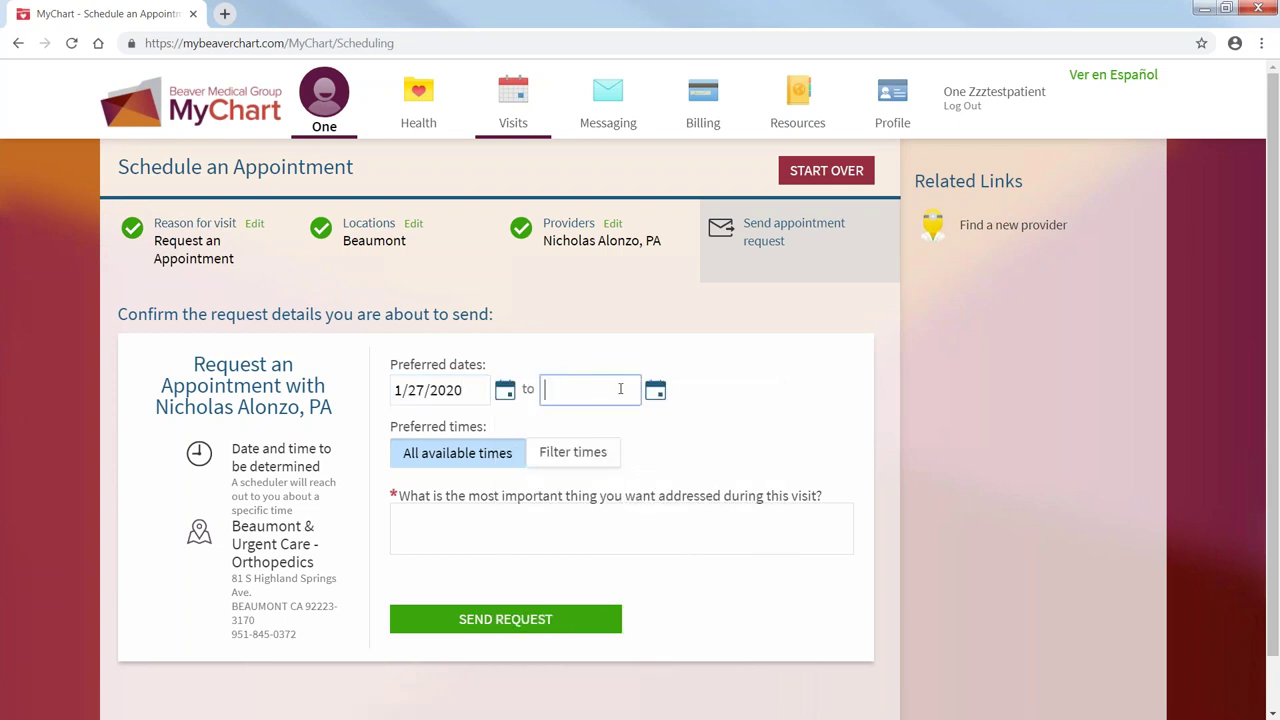
click(837, 575)
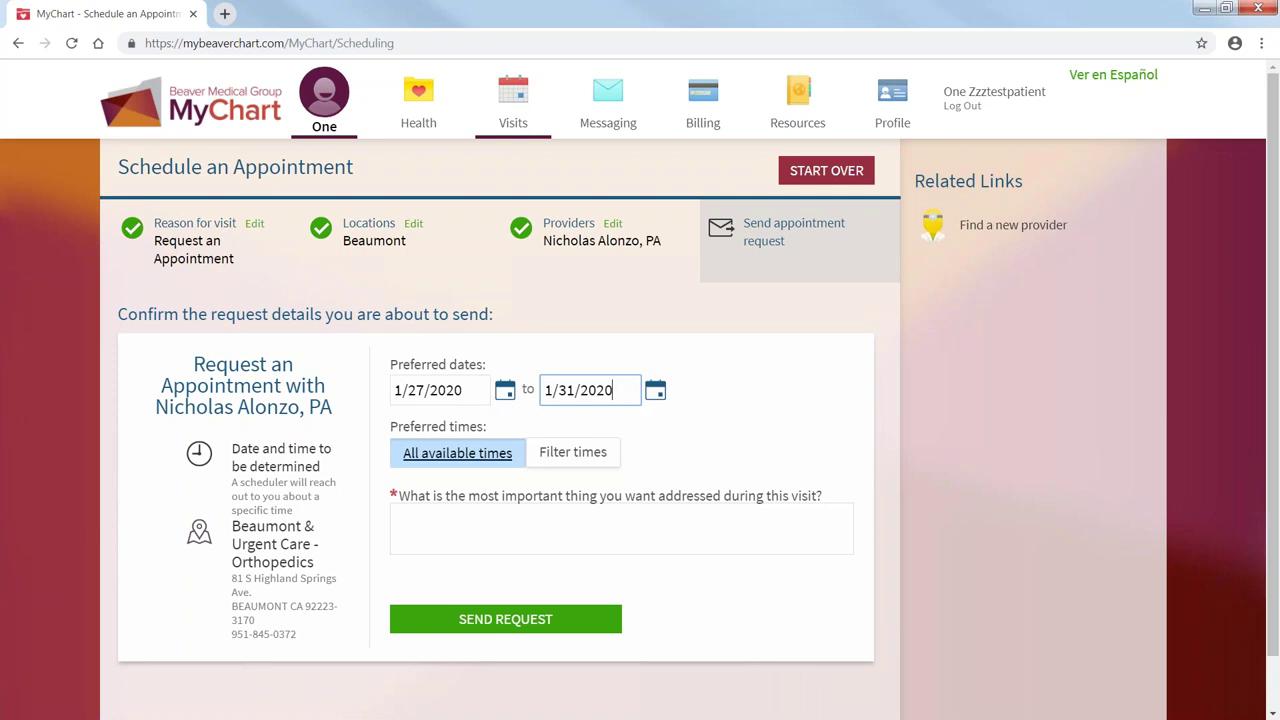
click(474, 455)
Enter "htirhitrnrt" as the most important visit concern, send the appointment request, and return to the home page
click(506, 535)
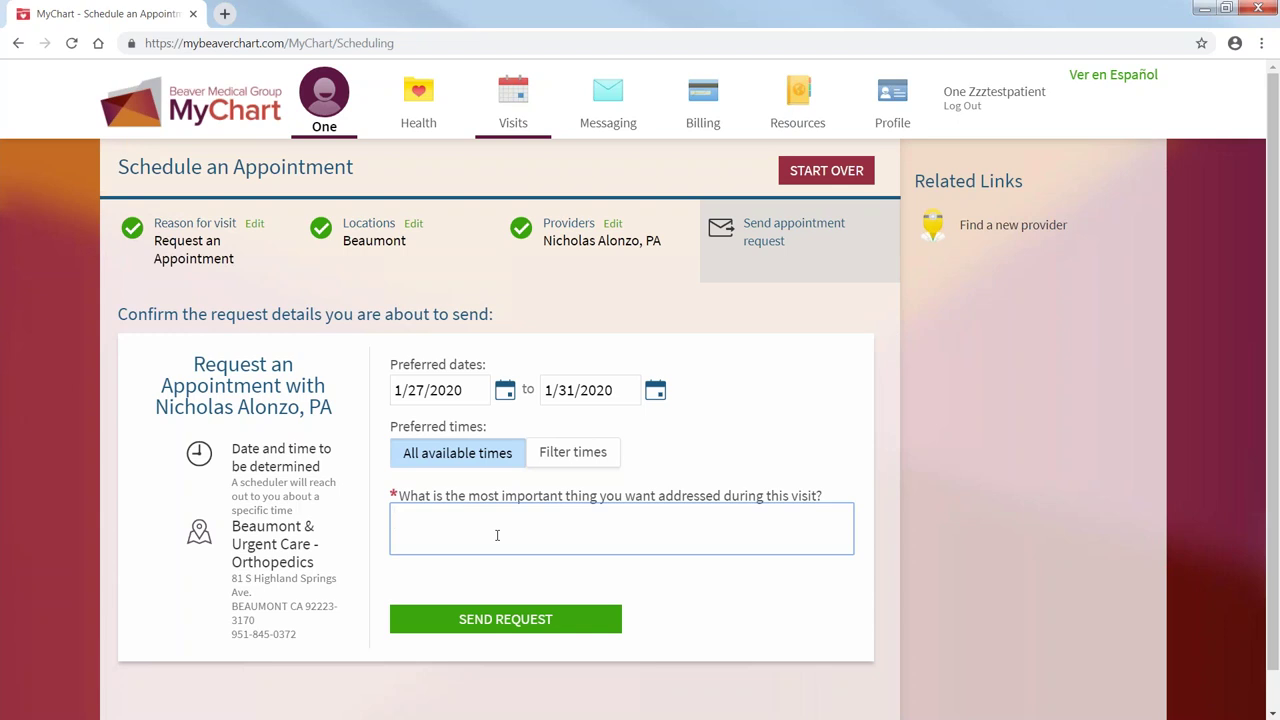
text(htirhitrnrt)
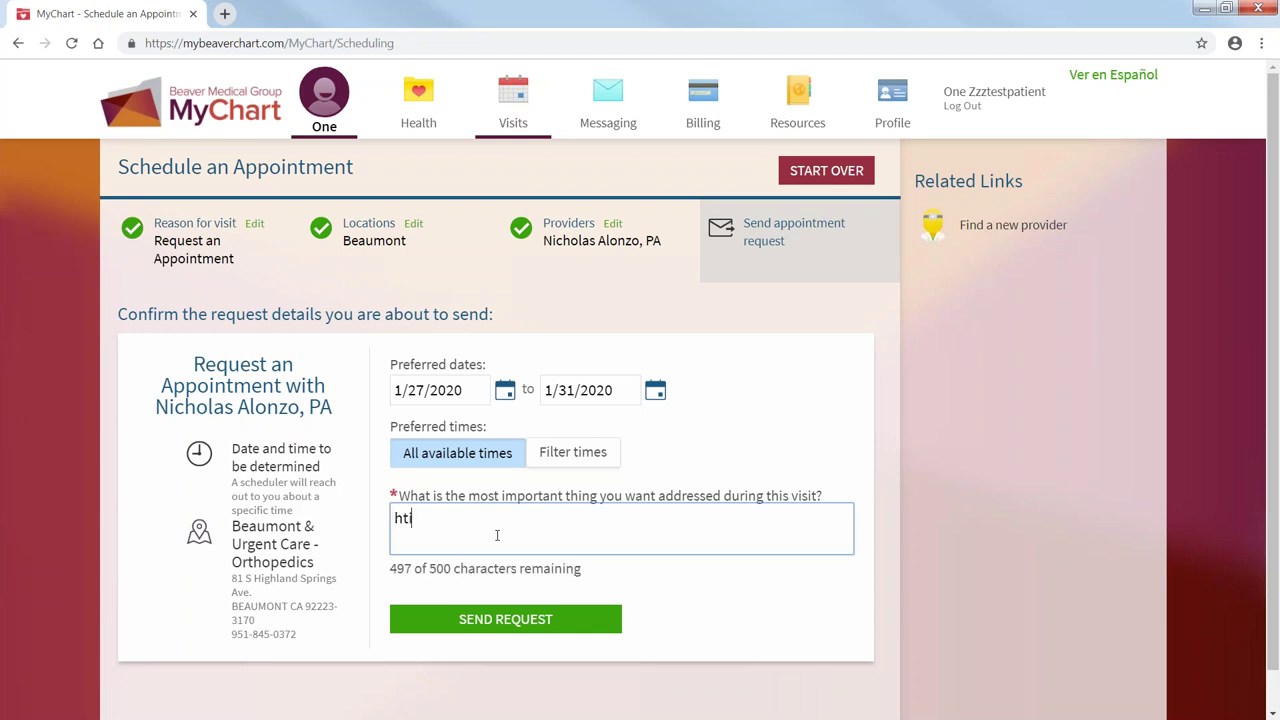
click(487, 632)
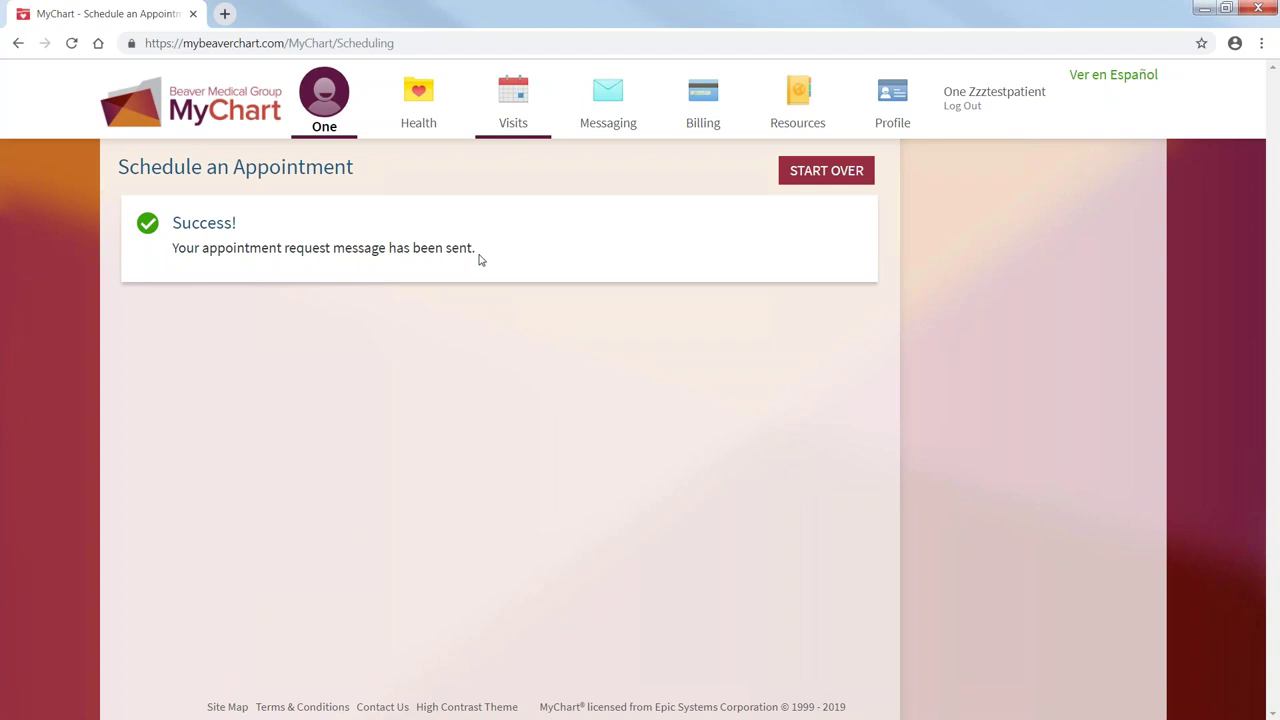
mouse_move(428, 119)
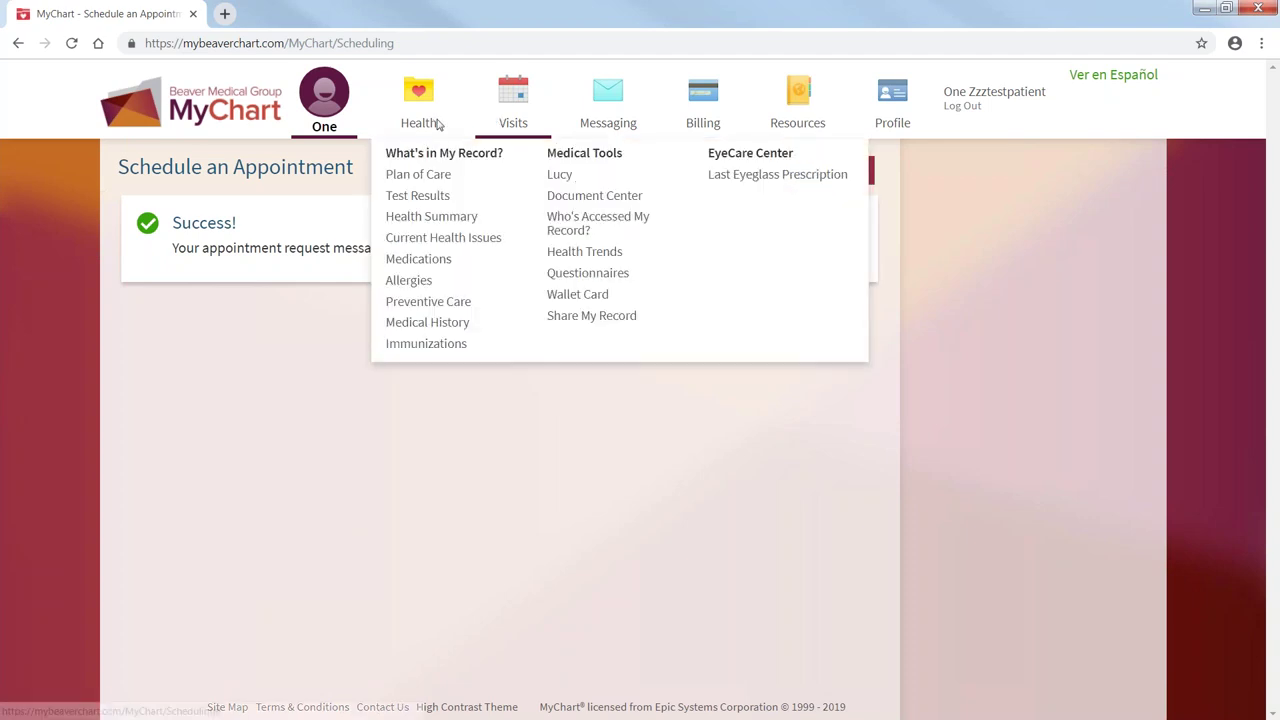
click(330, 122)
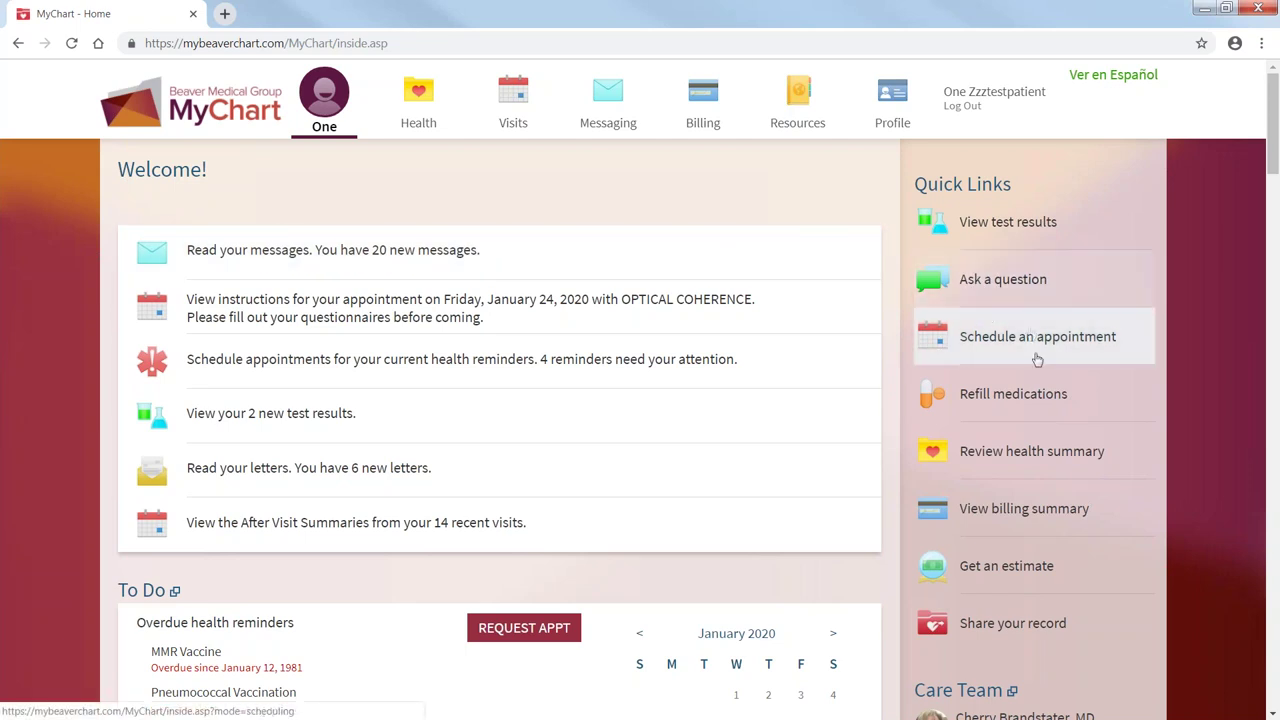
View the details of the ECG 12-LEAD test result and return to the home page
click(1007, 232)
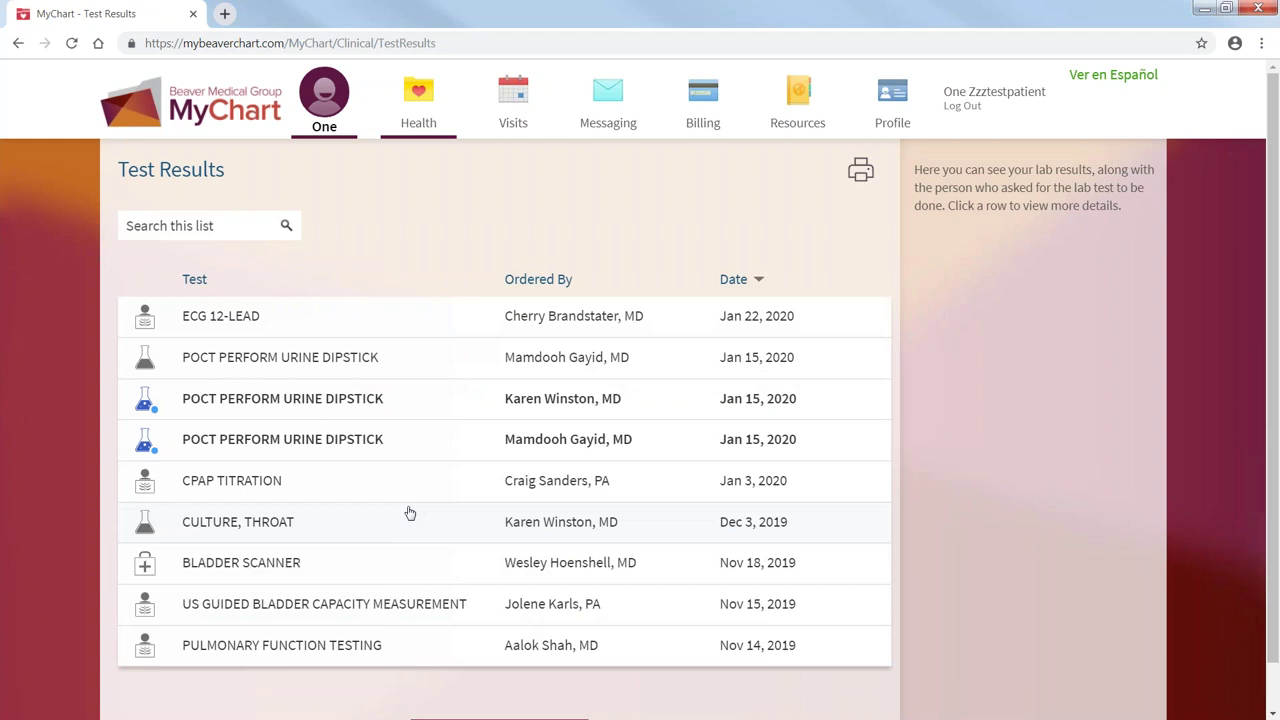
click(230, 322)
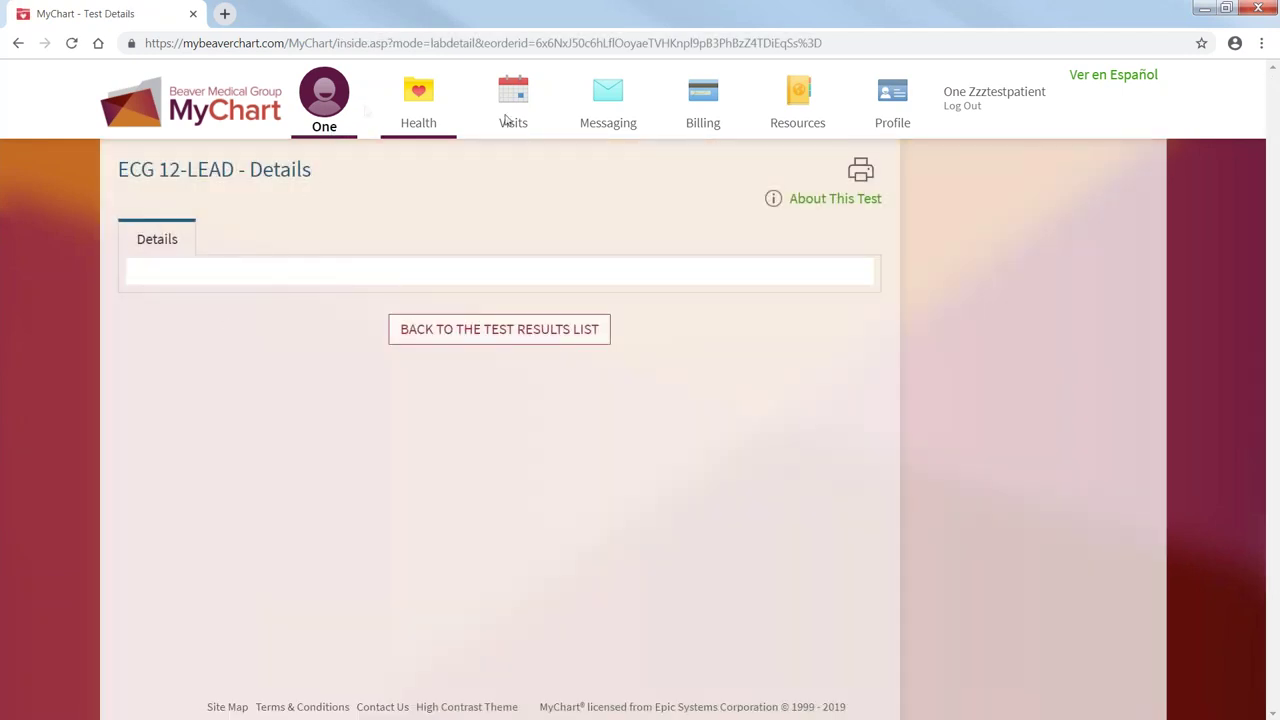
mouse_move(690, 127)
click(331, 105)
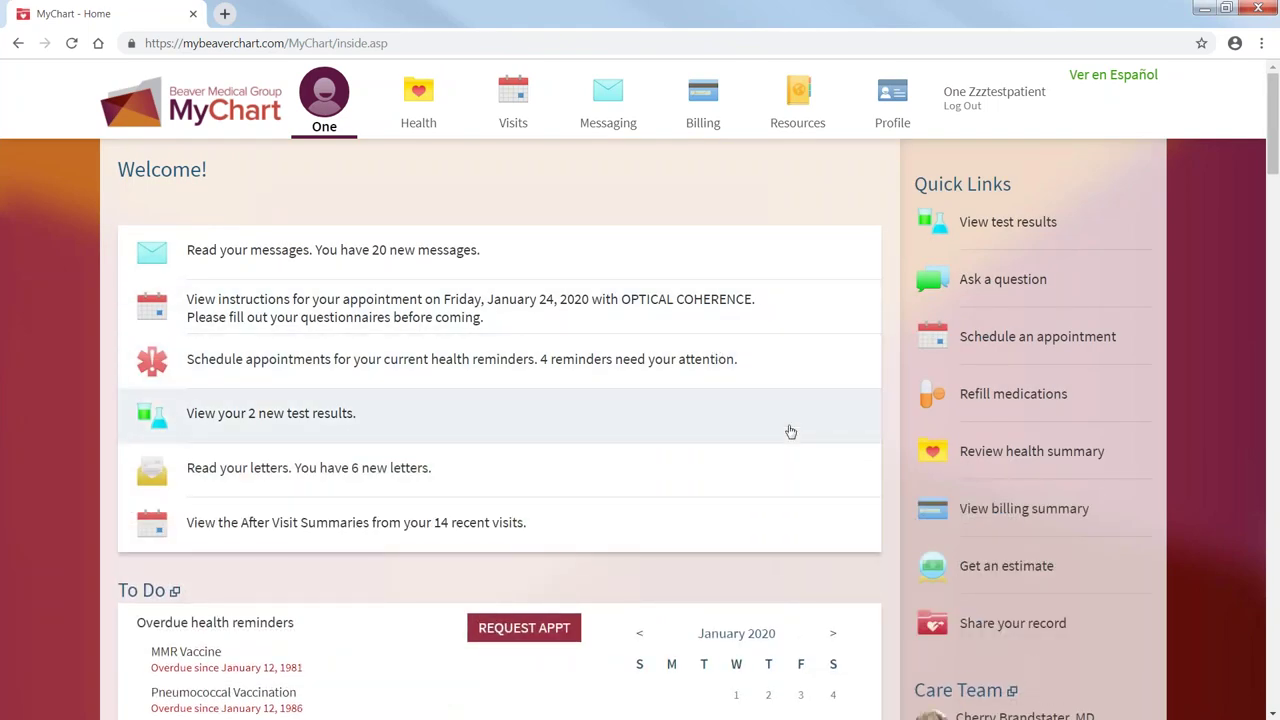
Start a refill request for the fluticasone-salmeterol 500-50 MCG/DOSE diskus inhaler and the Estradiol-Progesterone 1-100 MG capsule
scroll(790, 509, down, 1)
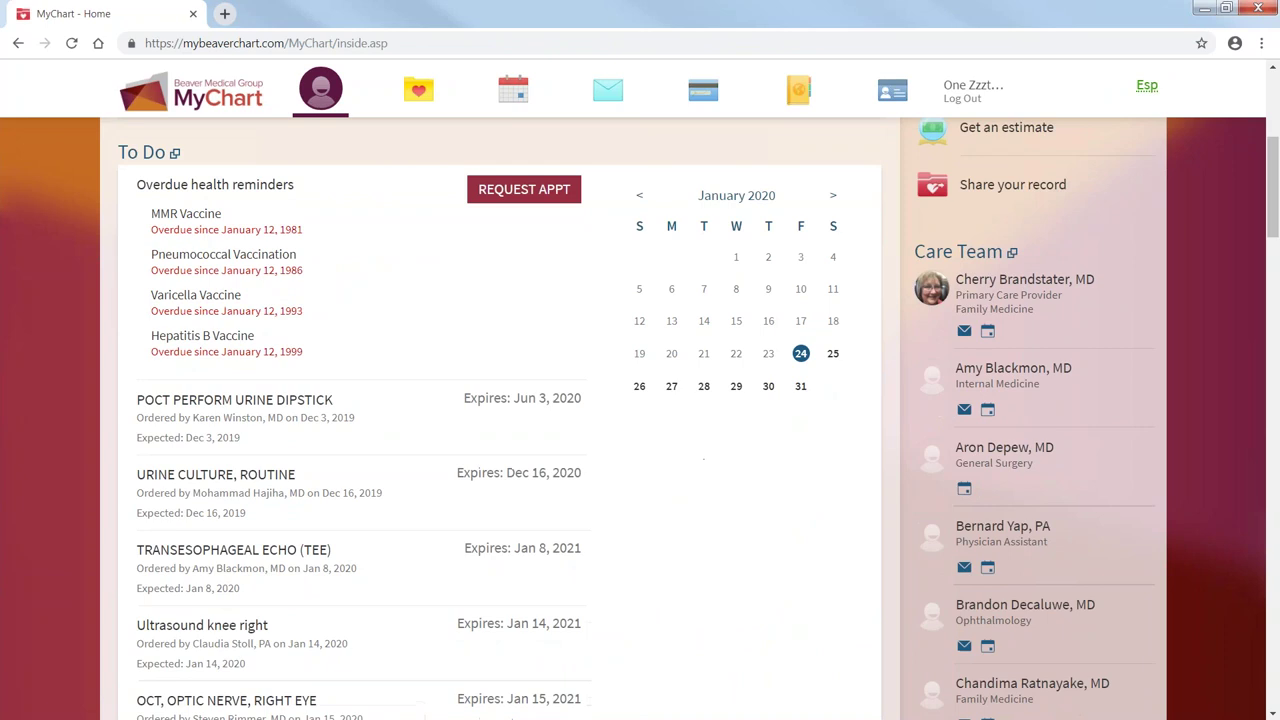
scroll(1004, 440, up, 5)
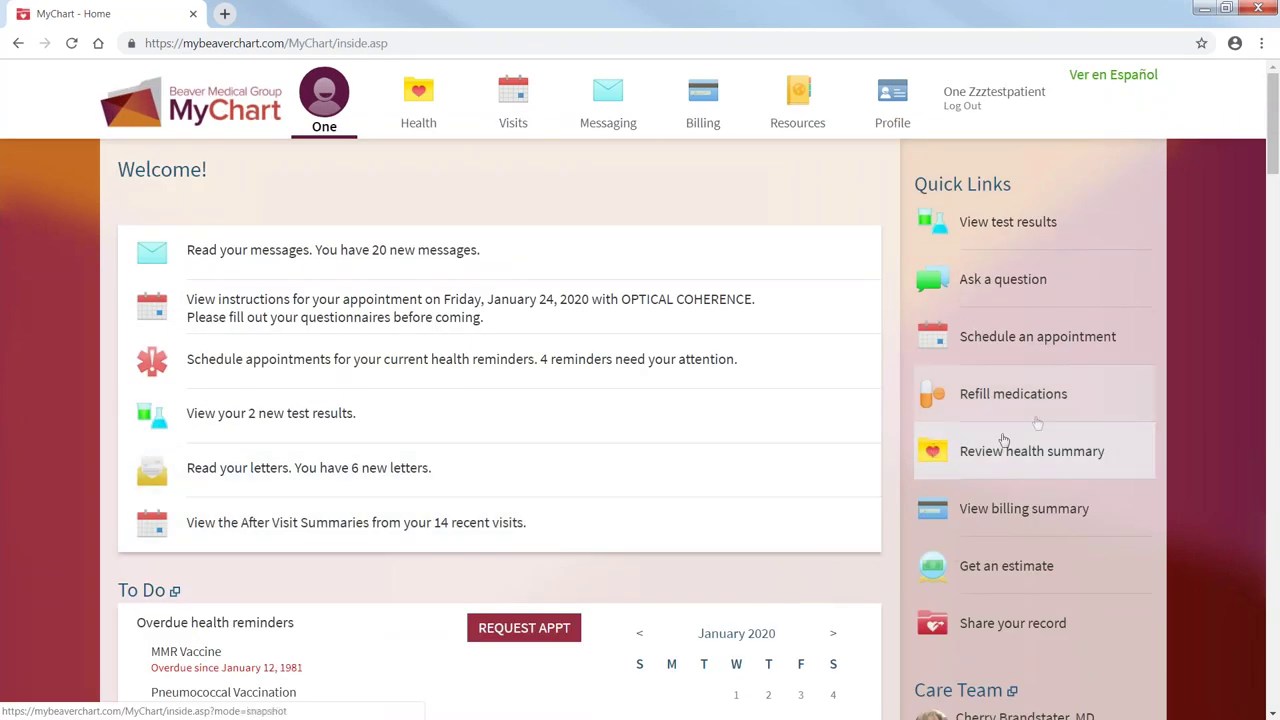
click(1031, 402)
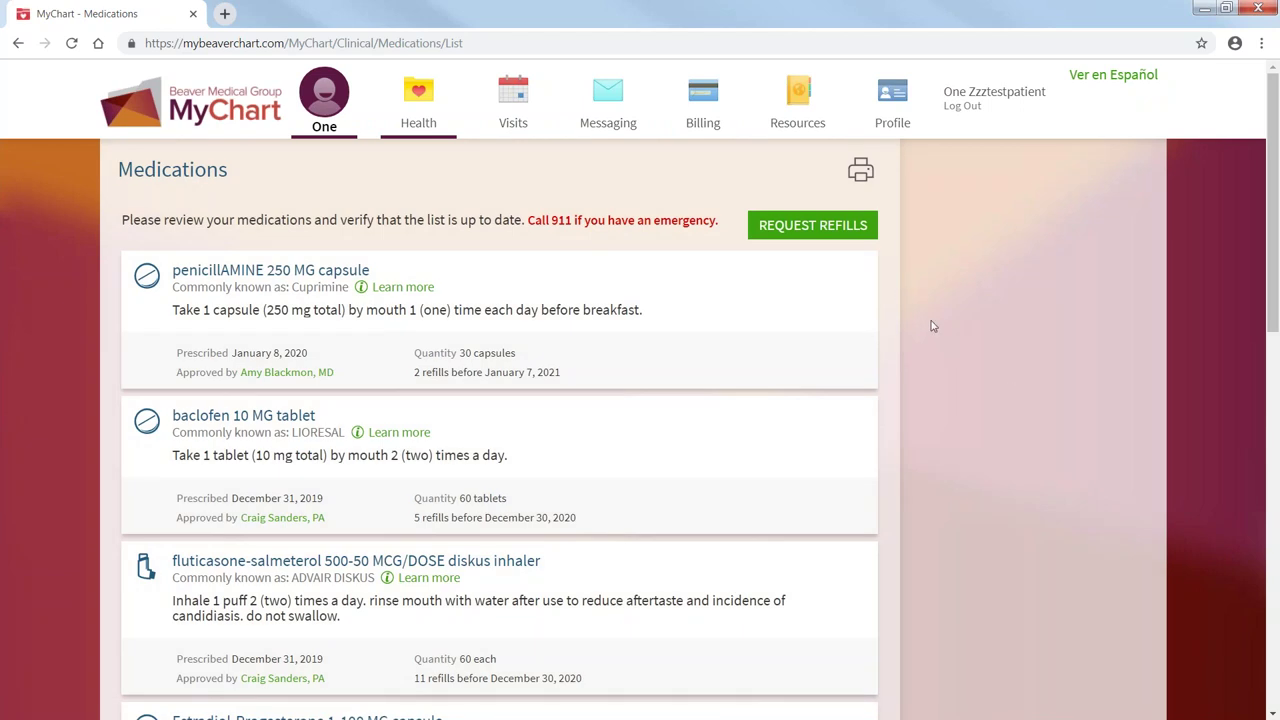
click(823, 228)
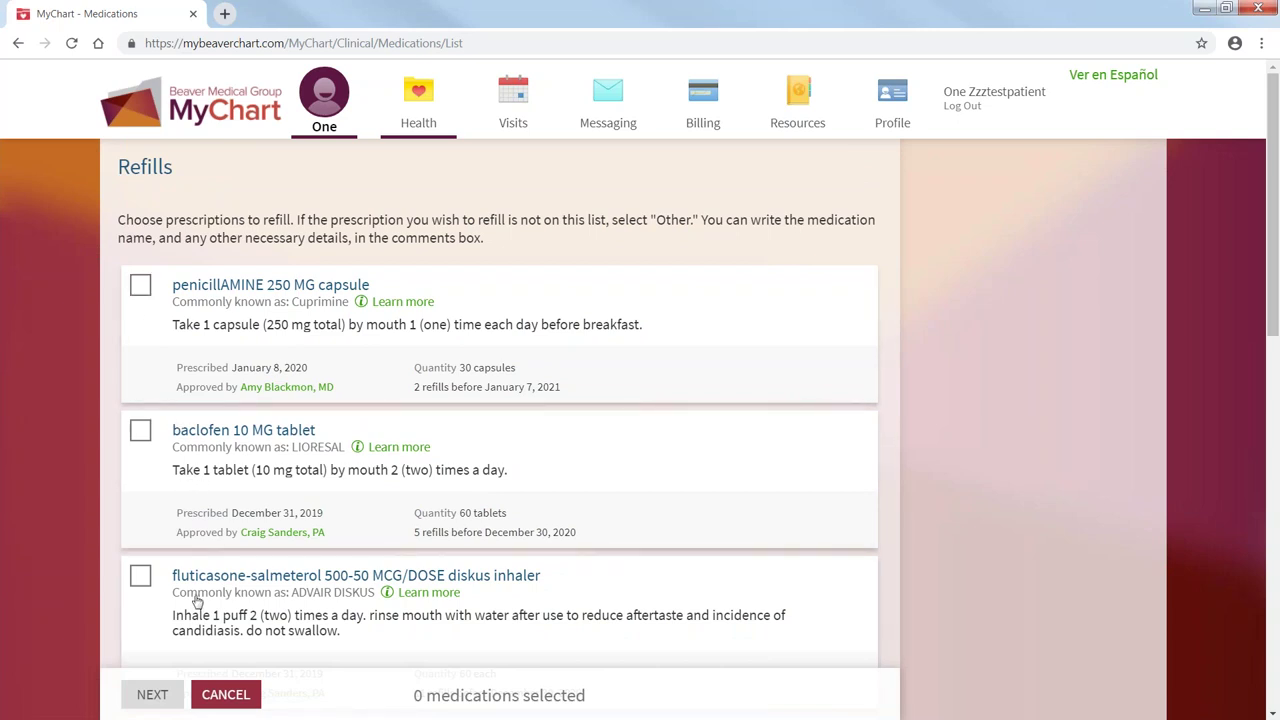
scroll(142, 572, down, 2)
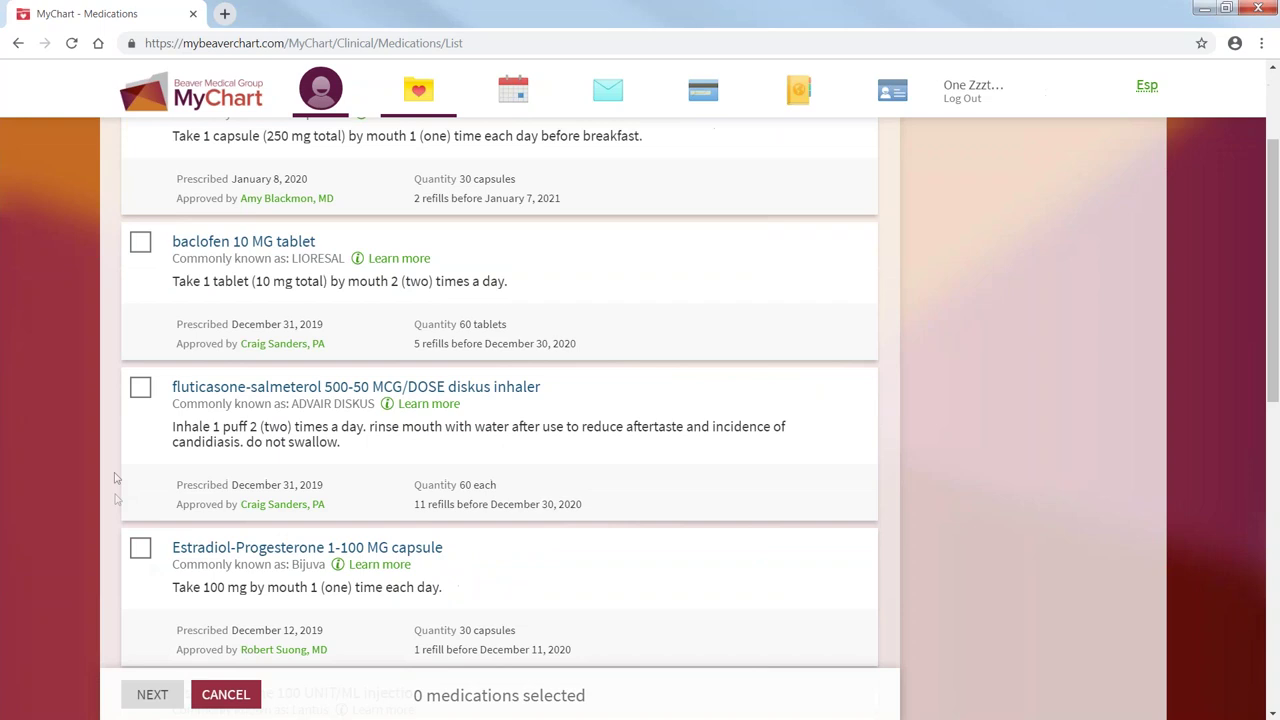
click(140, 389)
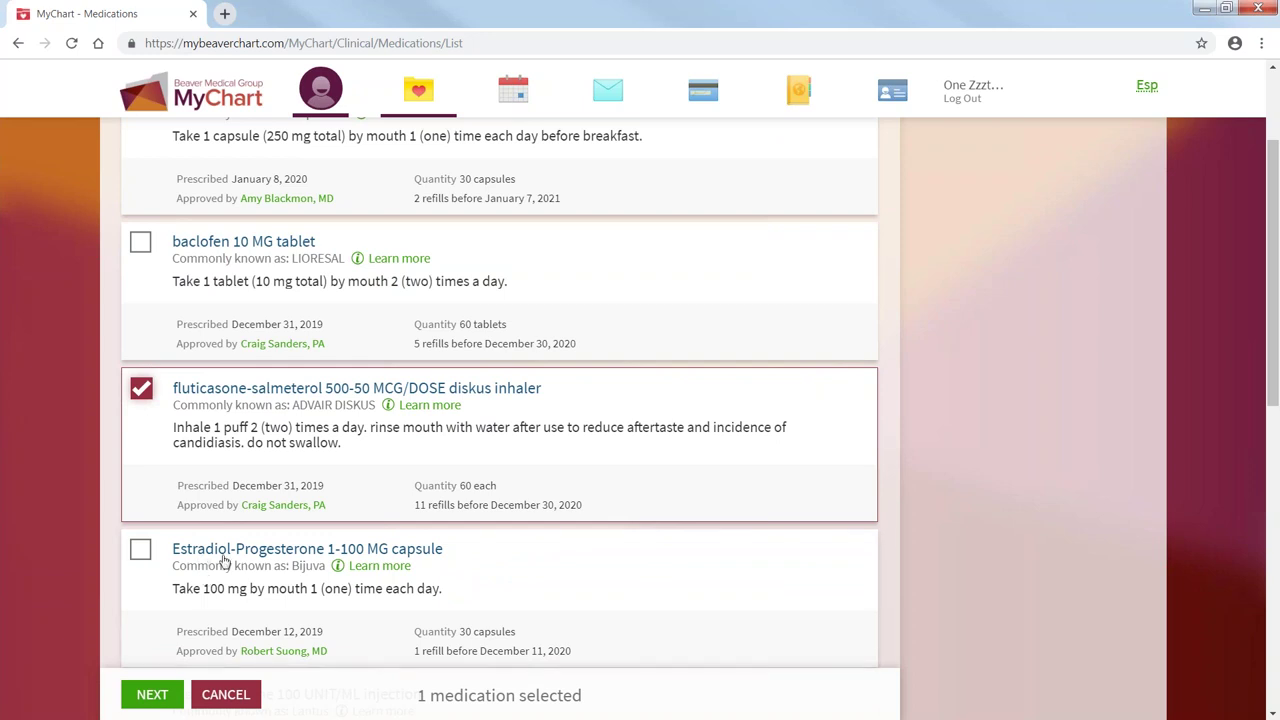
click(141, 550)
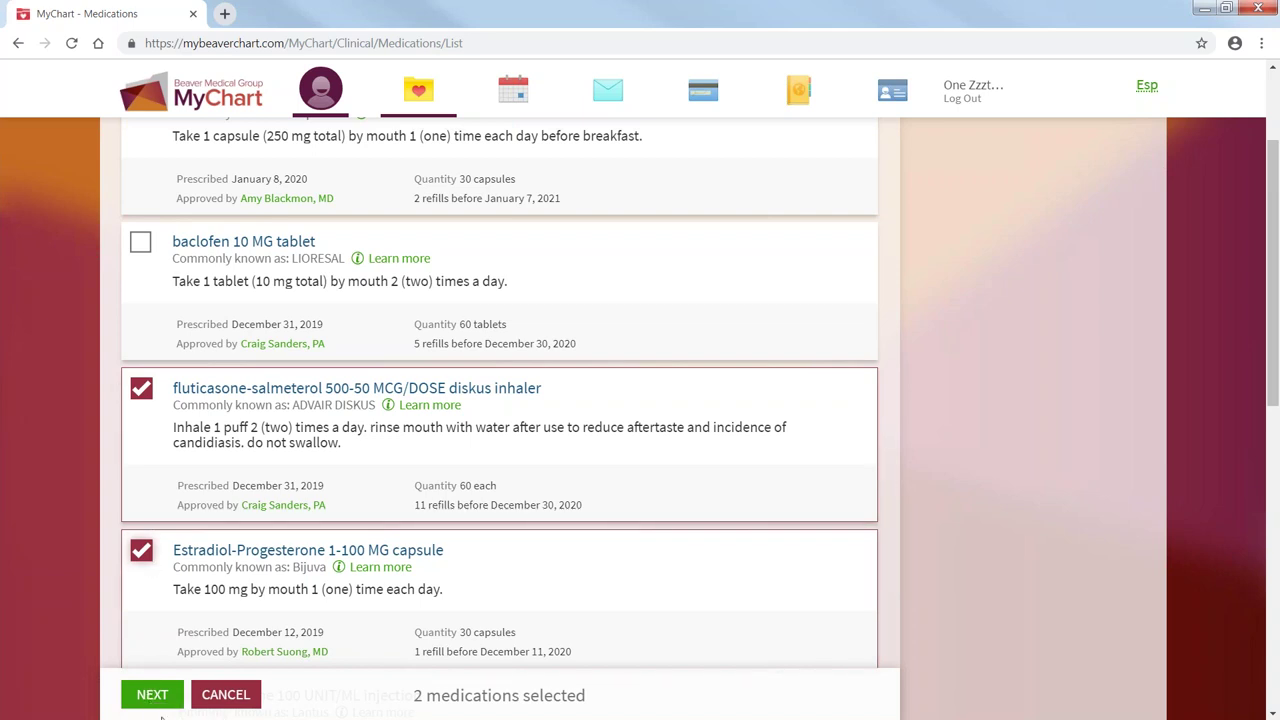
click(152, 694)
Choose TEST as the pickup pharmacy and submit the refill request
scroll(323, 549, down, 2)
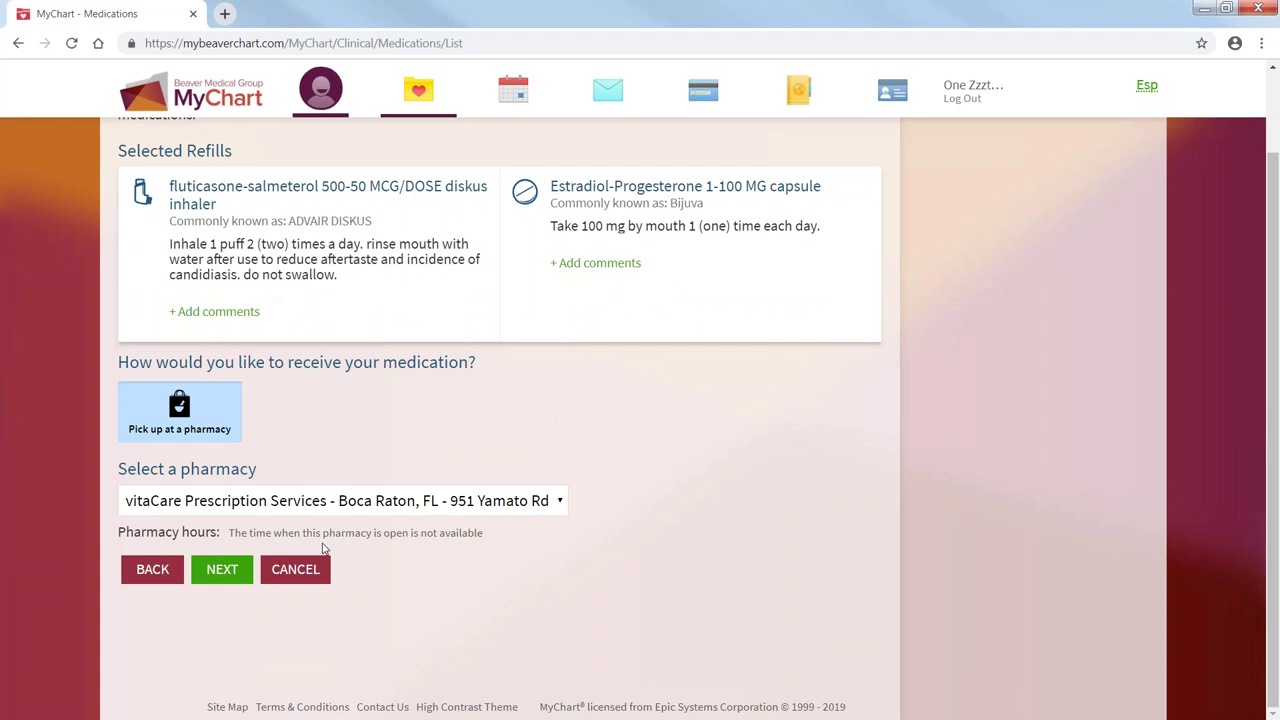
scroll(322, 486, up, 2)
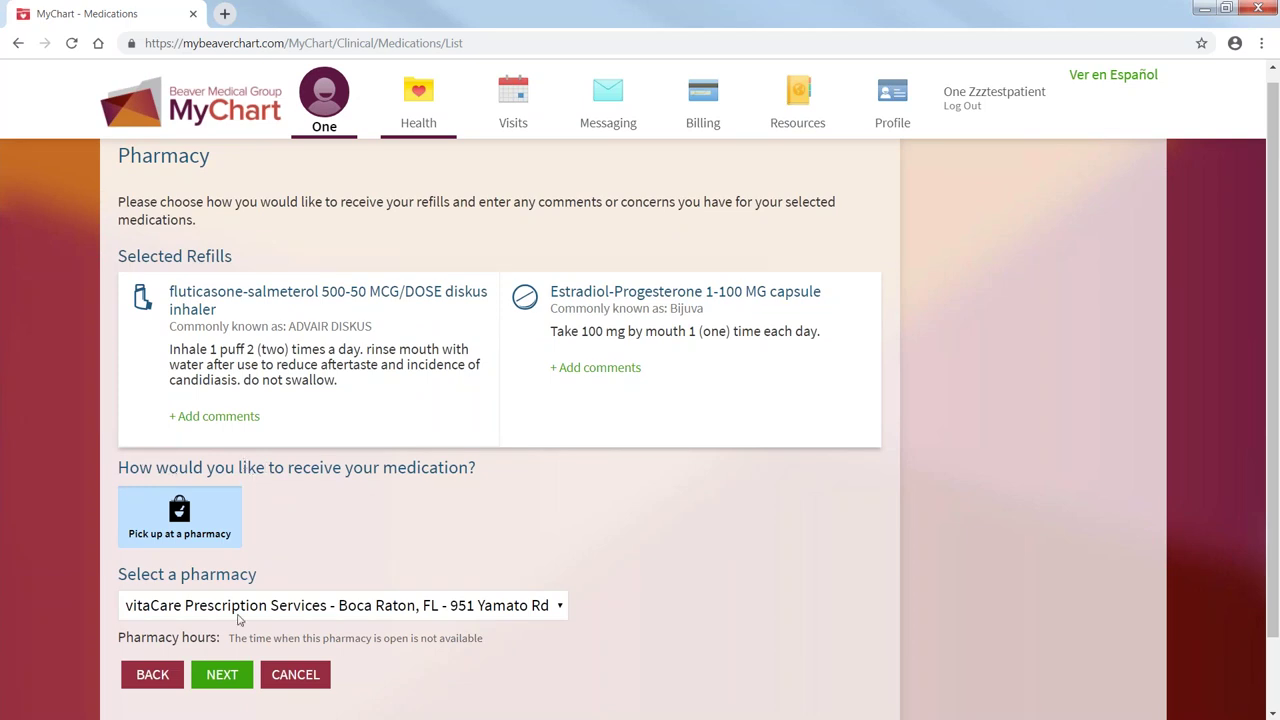
scroll(240, 620, down, 1)
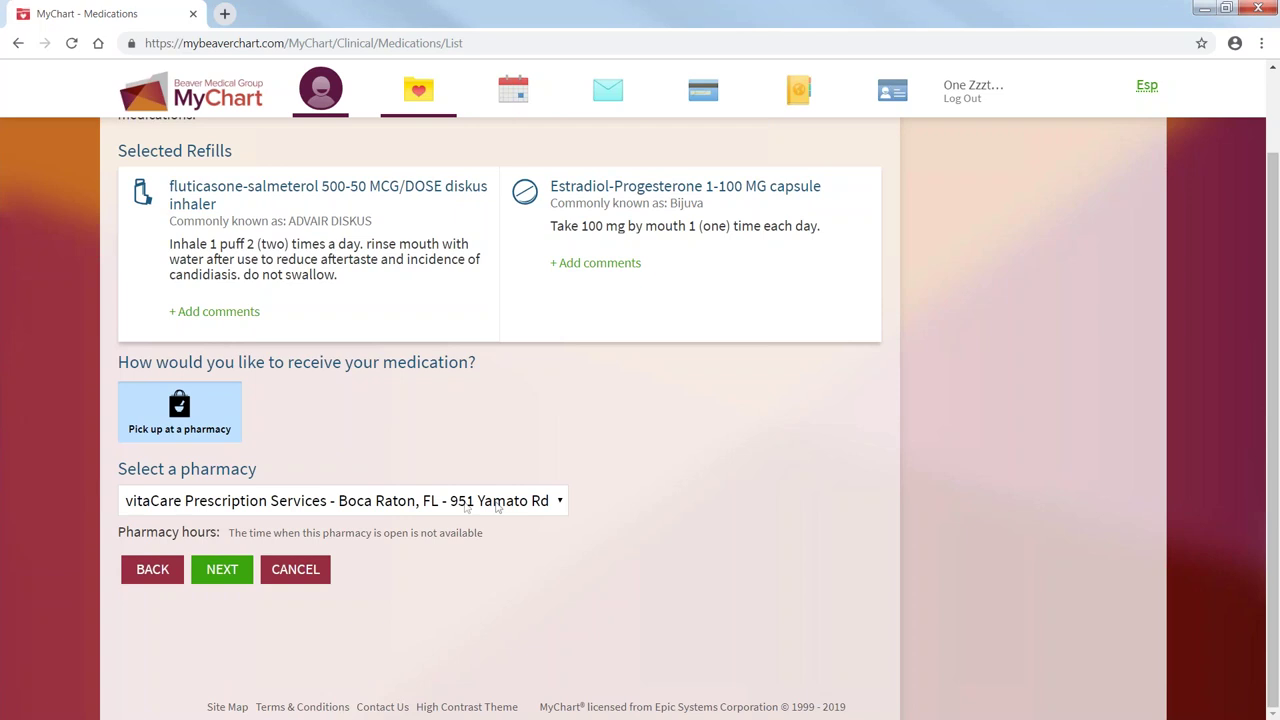
click(558, 505)
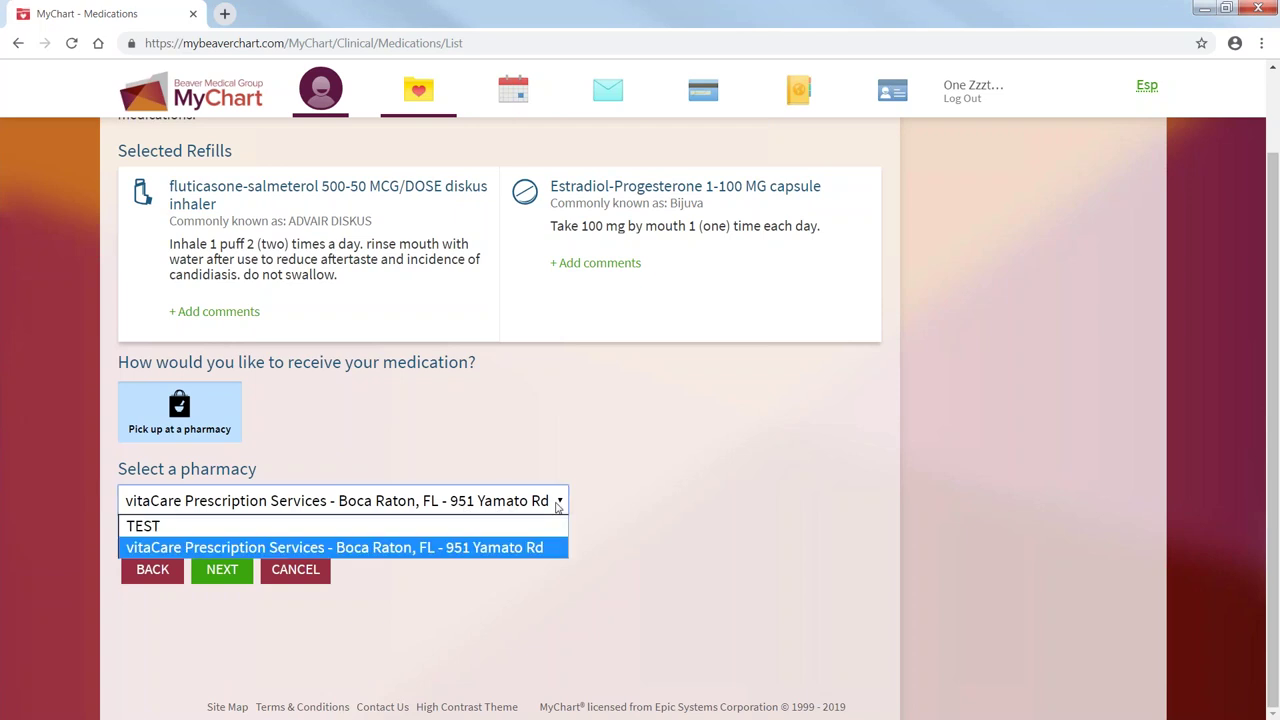
click(280, 527)
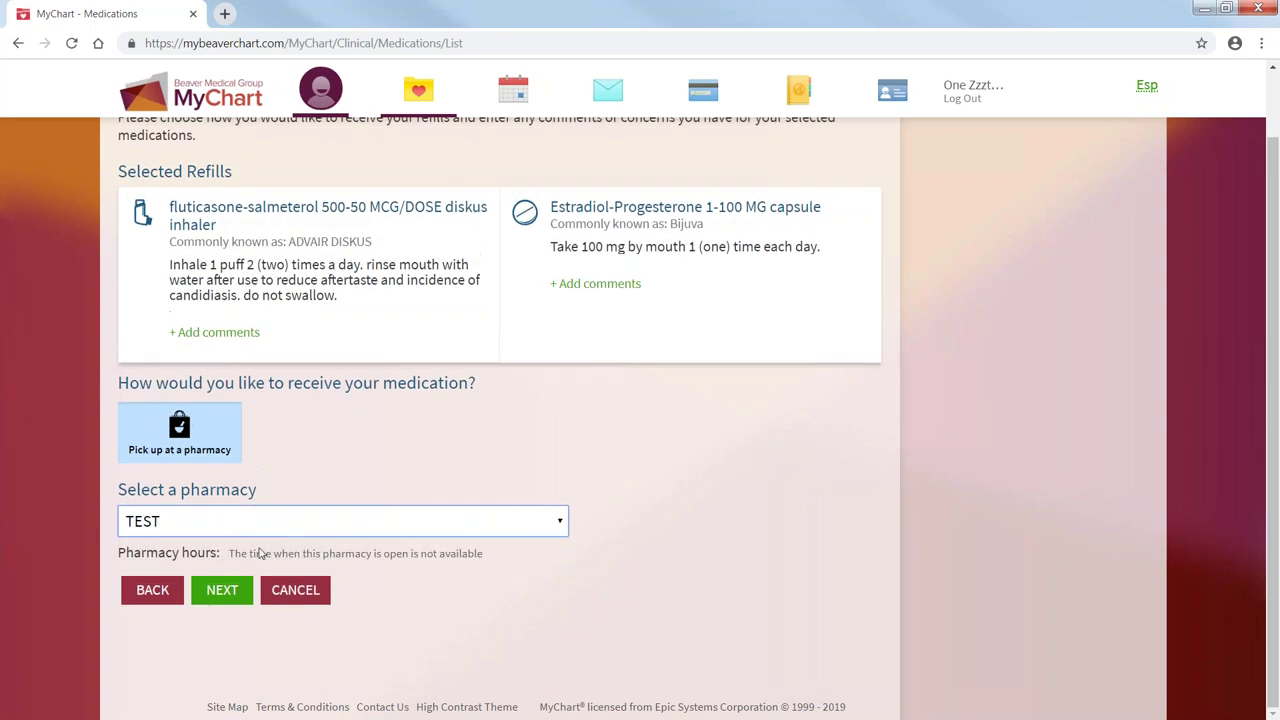
click(222, 597)
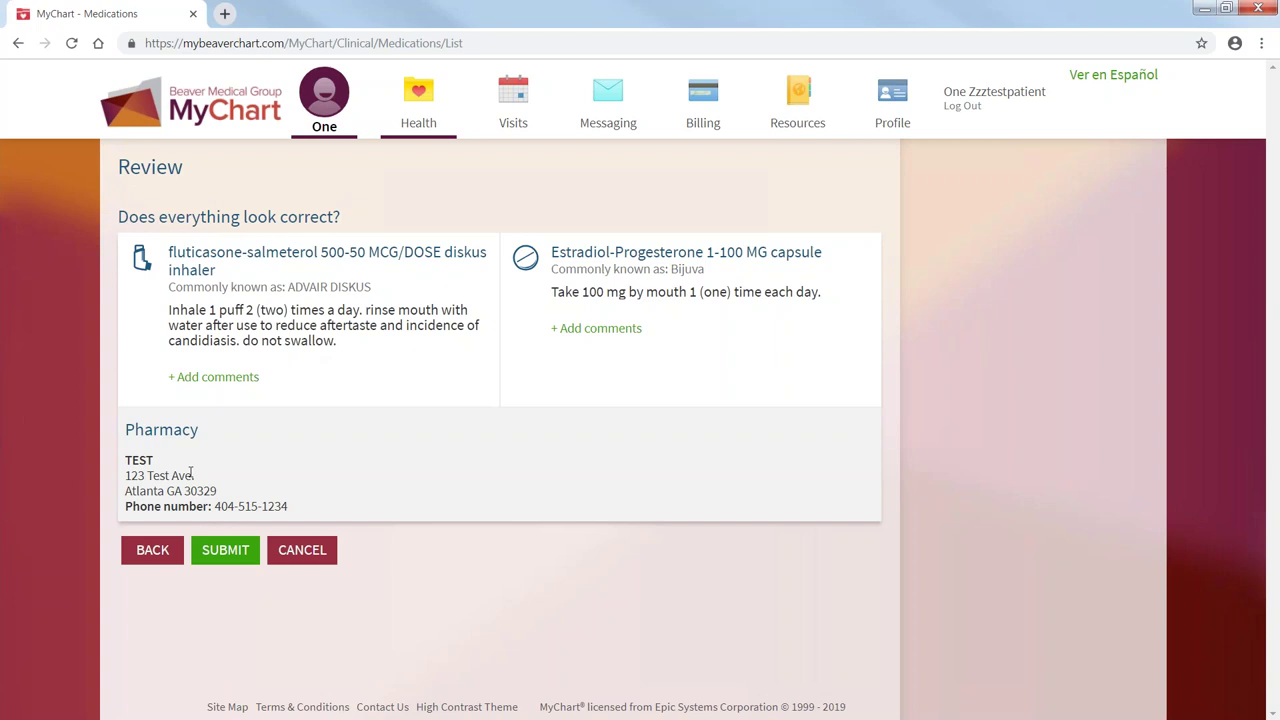
click(228, 552)
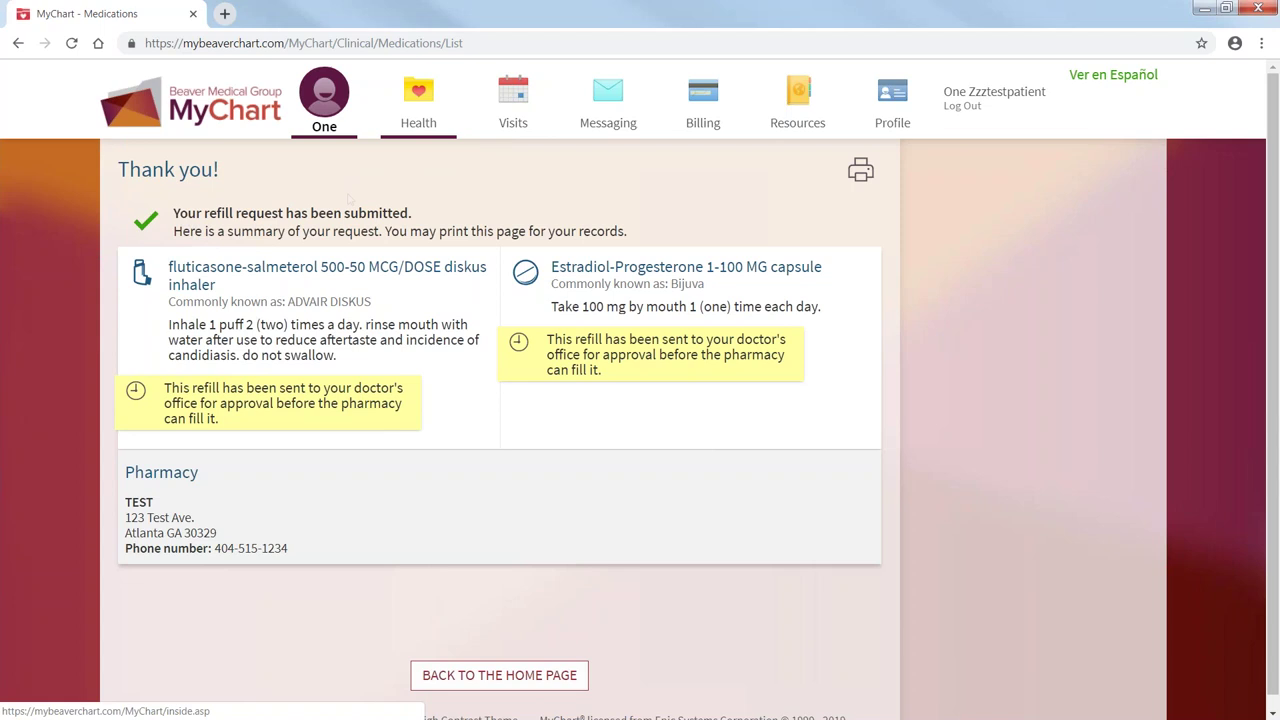
View the billing account summary from the home page and return to the home page
click(499, 675)
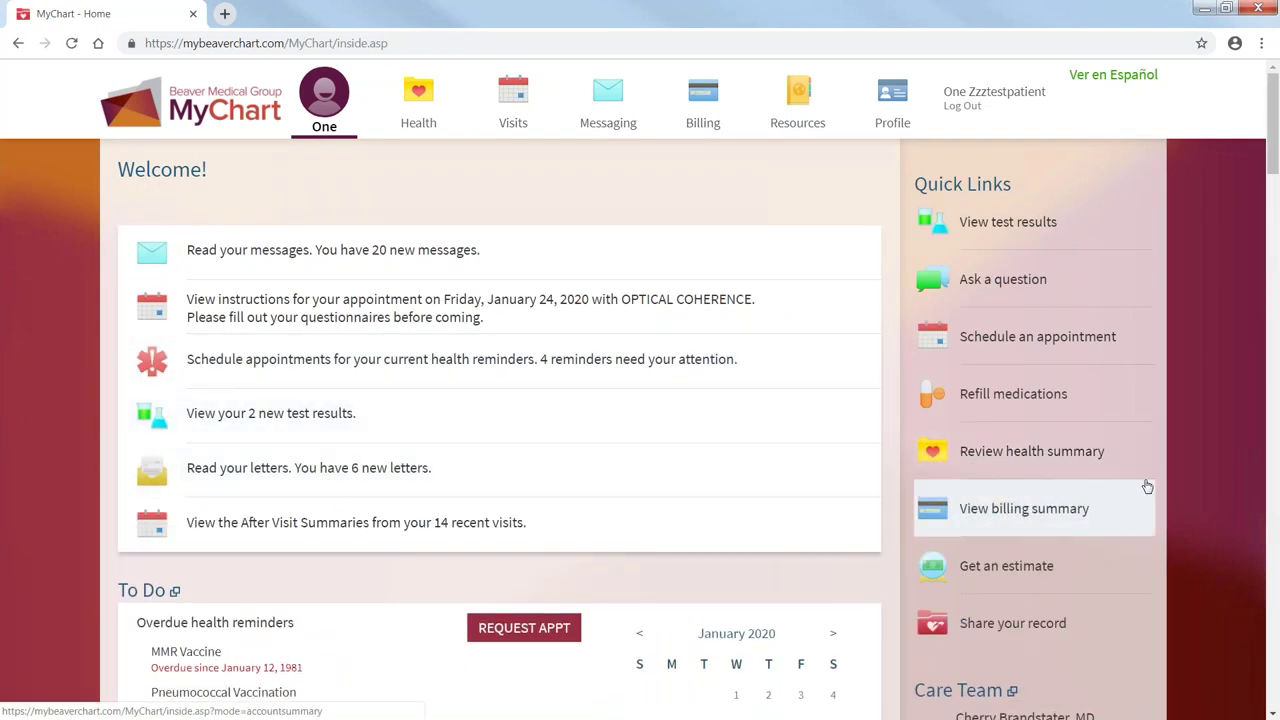
click(1041, 516)
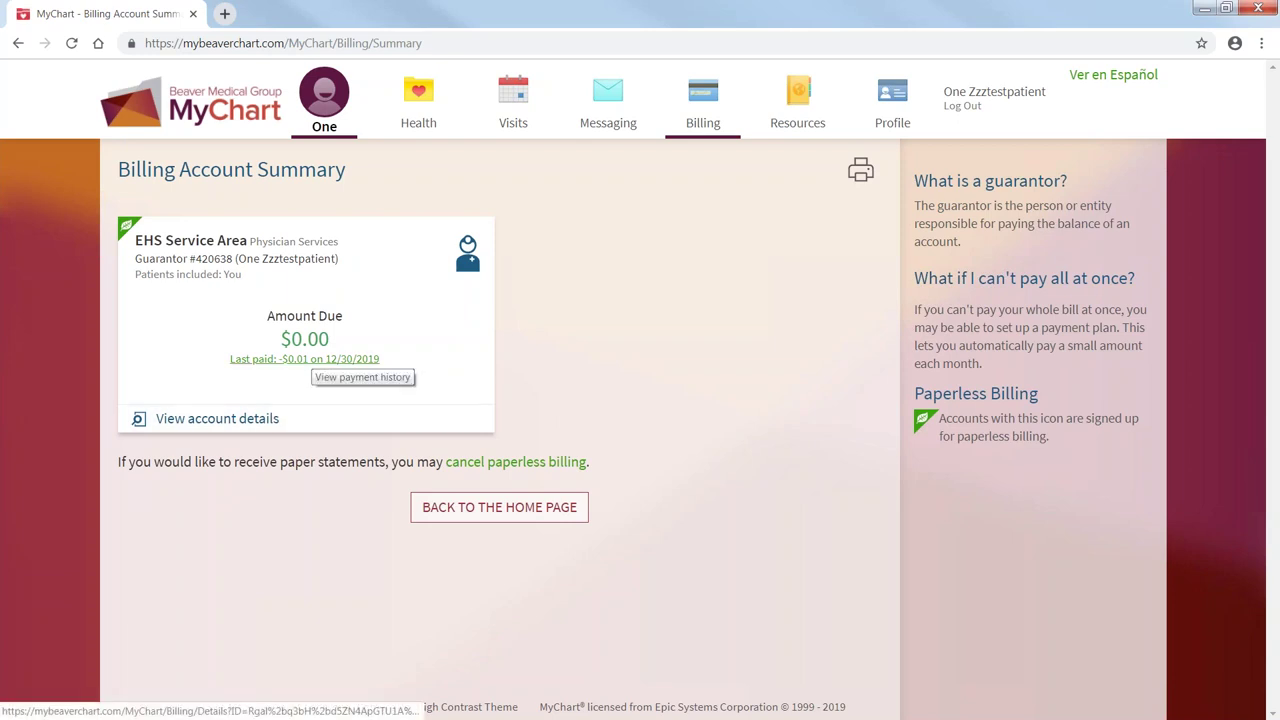
click(508, 516)
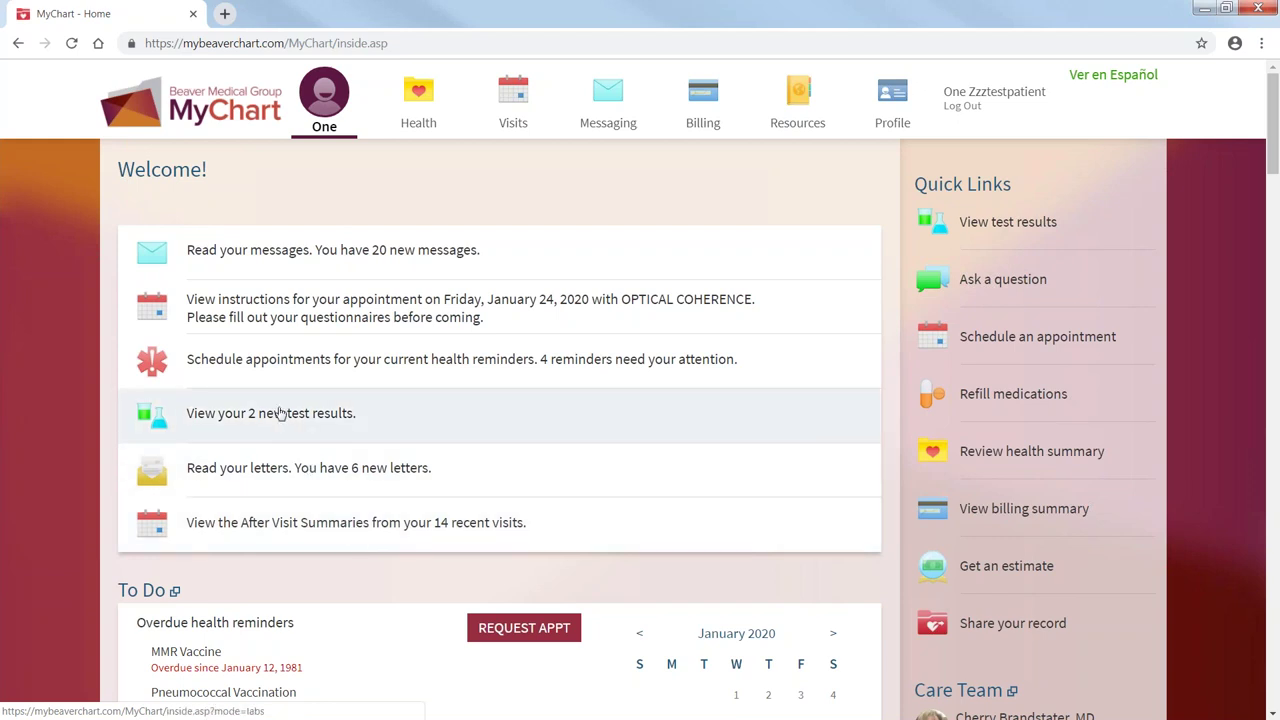
Look through the test results list from the home page's new results notice and return to the home page
click(295, 420)
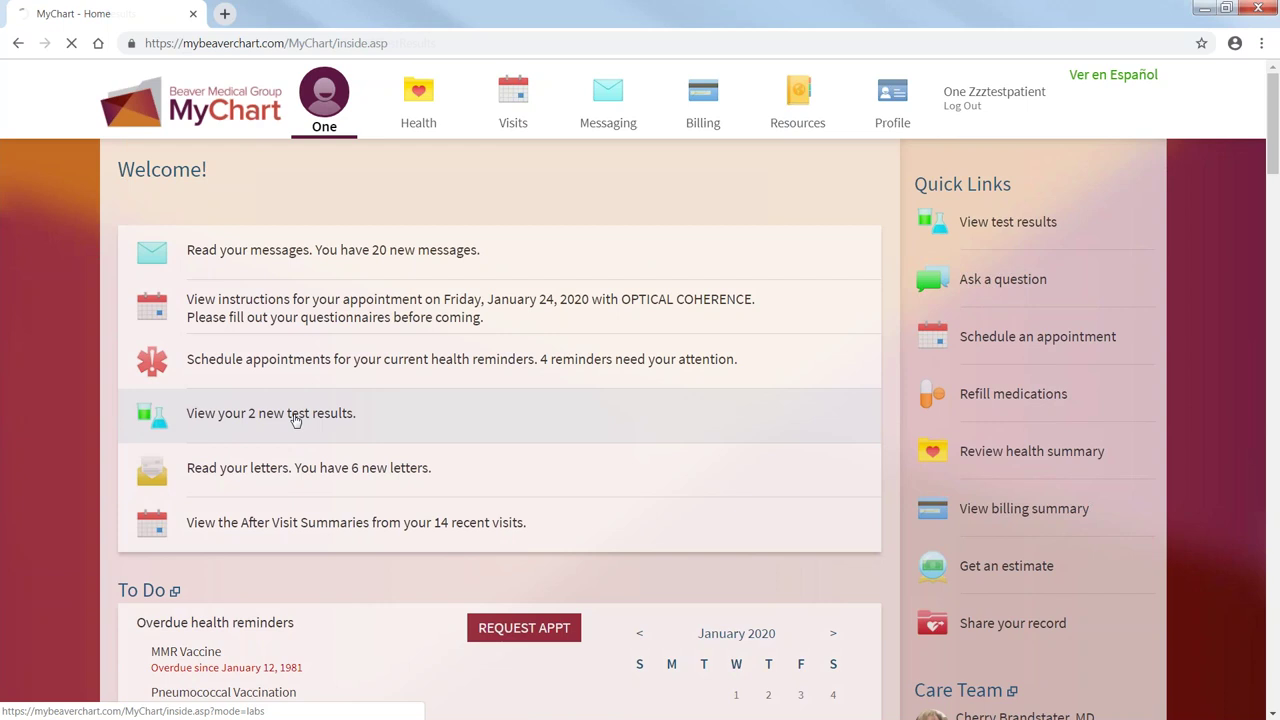
scroll(465, 656, down, 1)
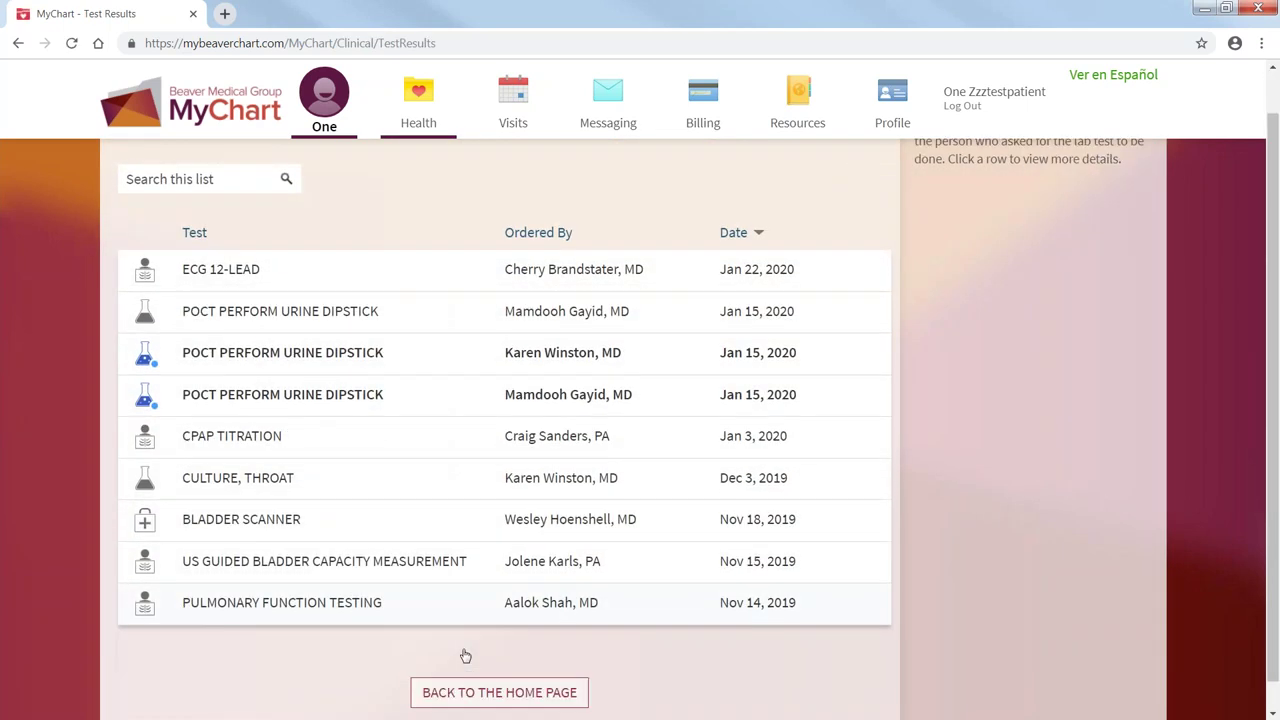
scroll(465, 656, down, 1)
click(465, 656)
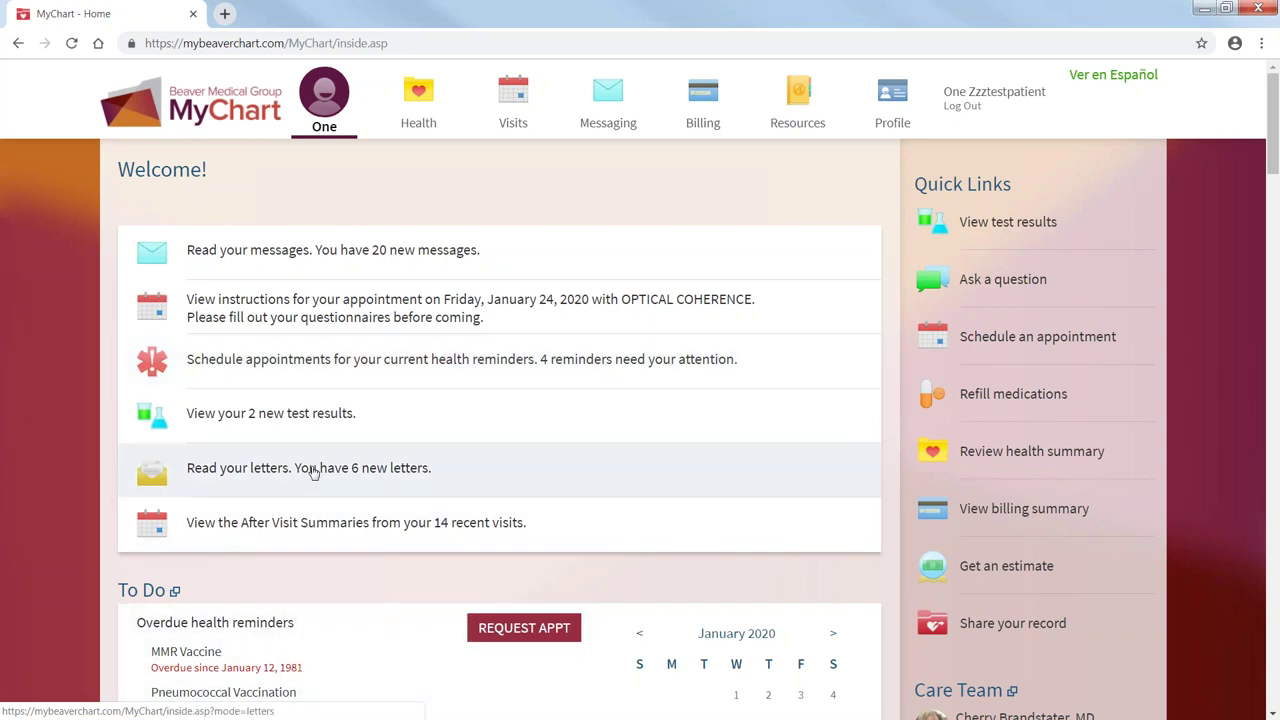
Read the letter dated 01/20/2020 from the letters list and return to the home page
click(312, 470)
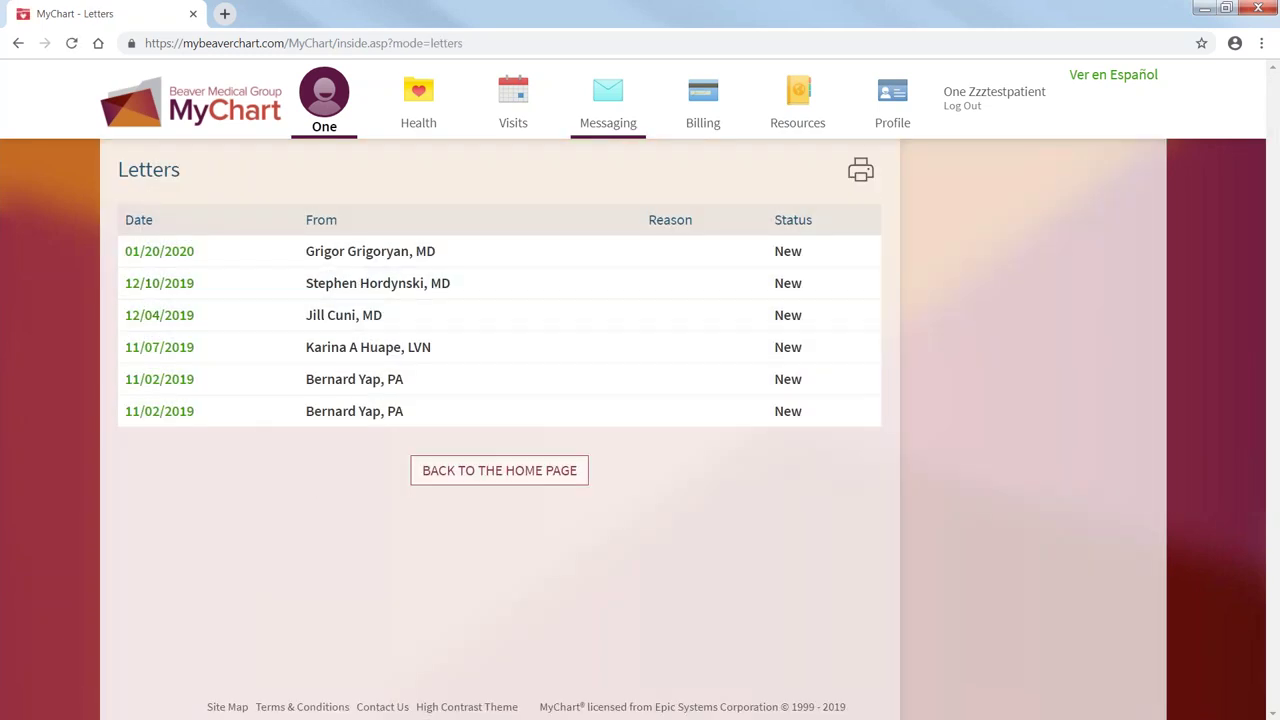
click(331, 252)
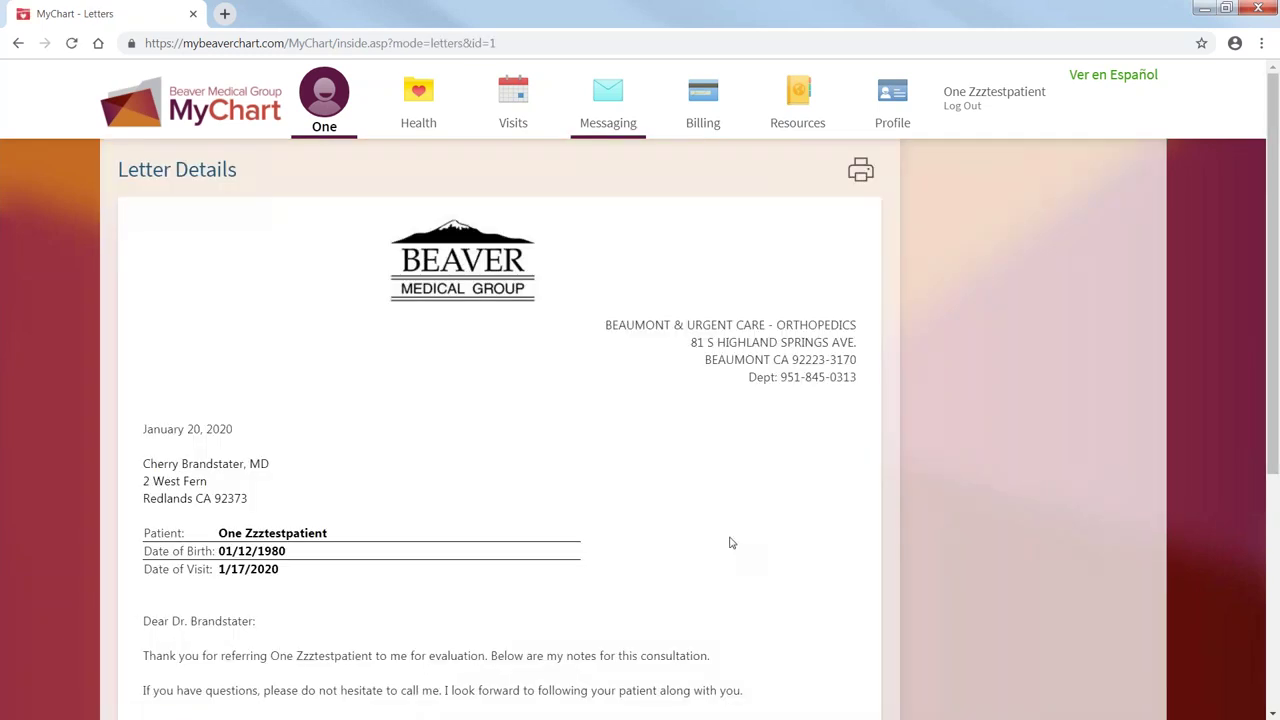
scroll(730, 543, down, 3)
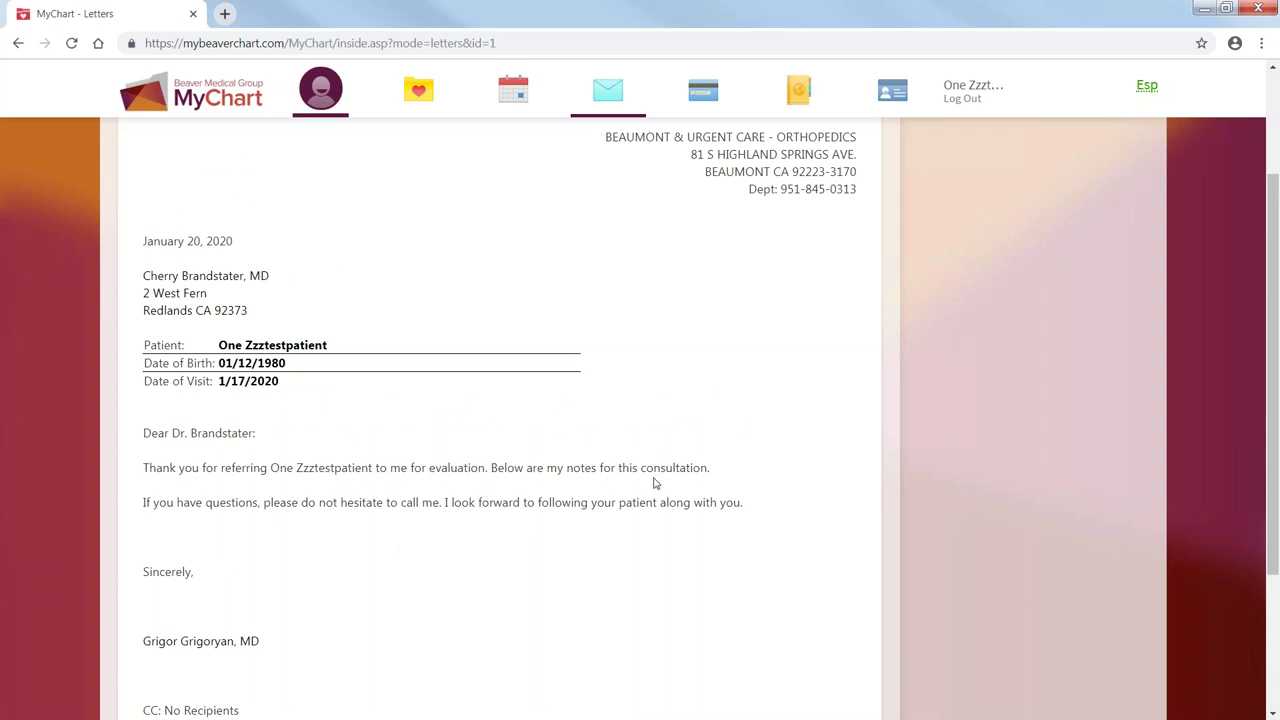
scroll(174, 218, up, 2)
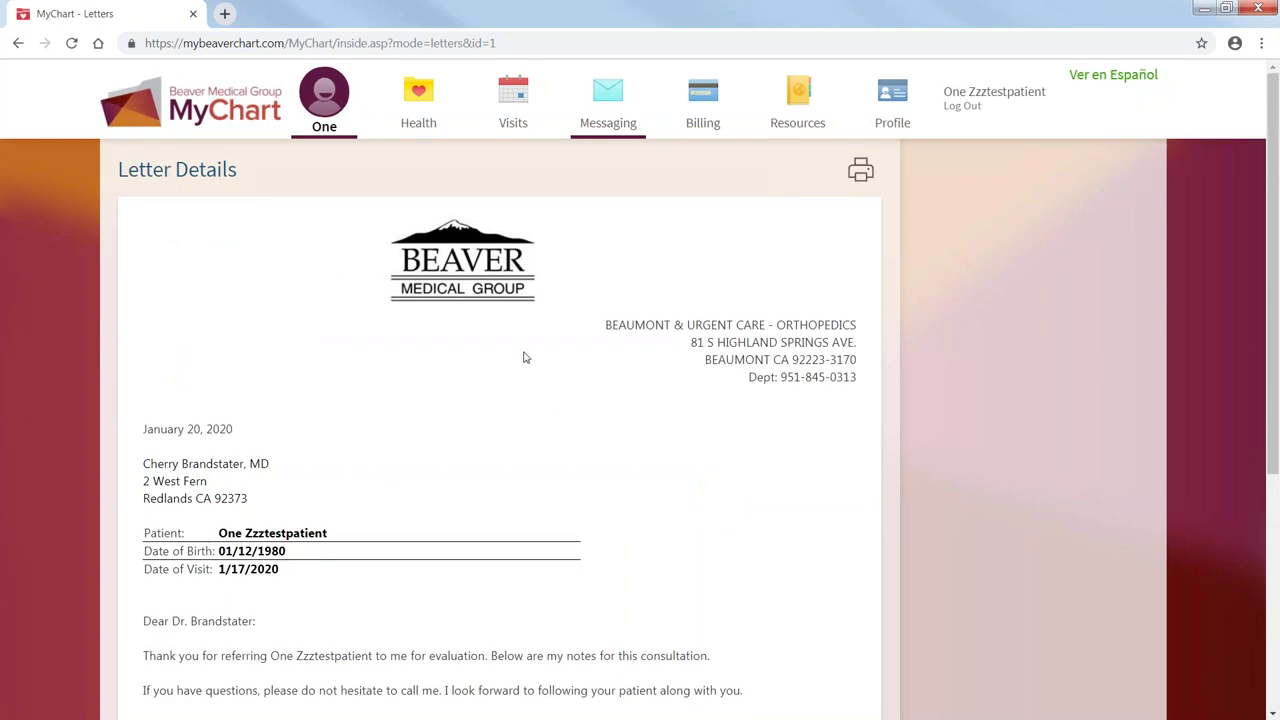
scroll(523, 357, down, 4)
click(495, 641)
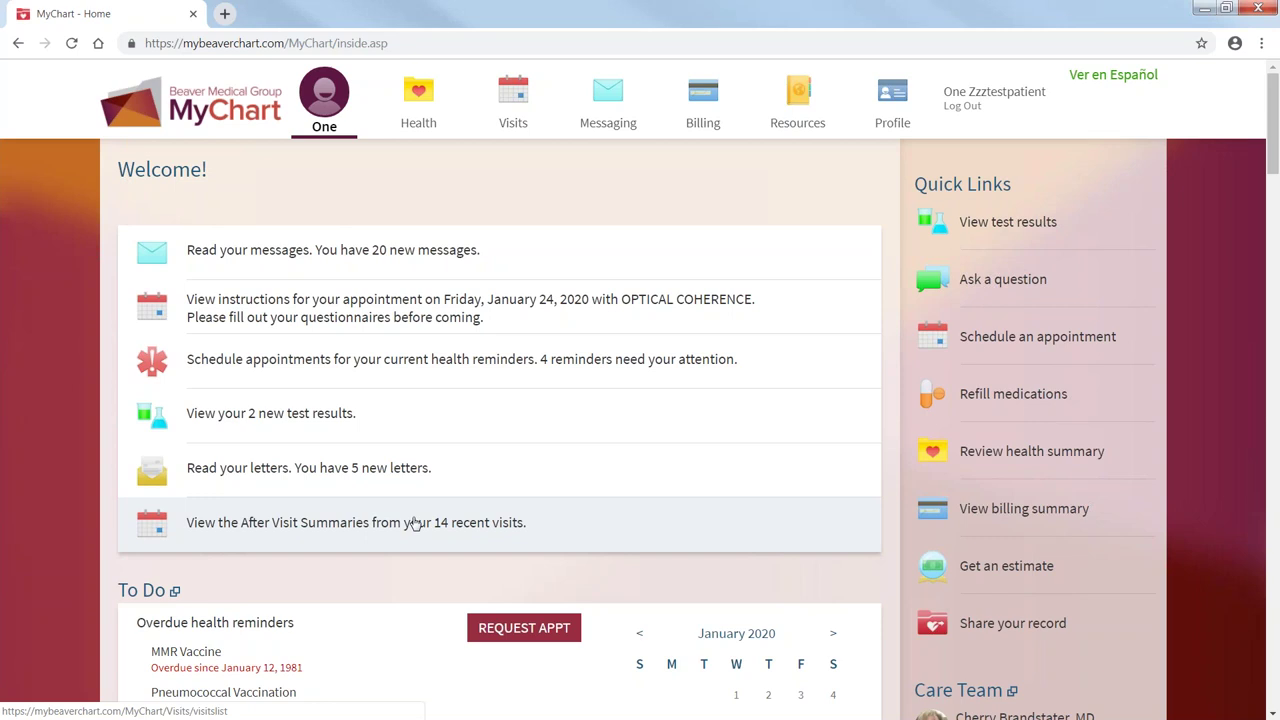
Review the To Do, Care Team and What's New in MyChart sections of the home page
scroll(415, 525, down, 4)
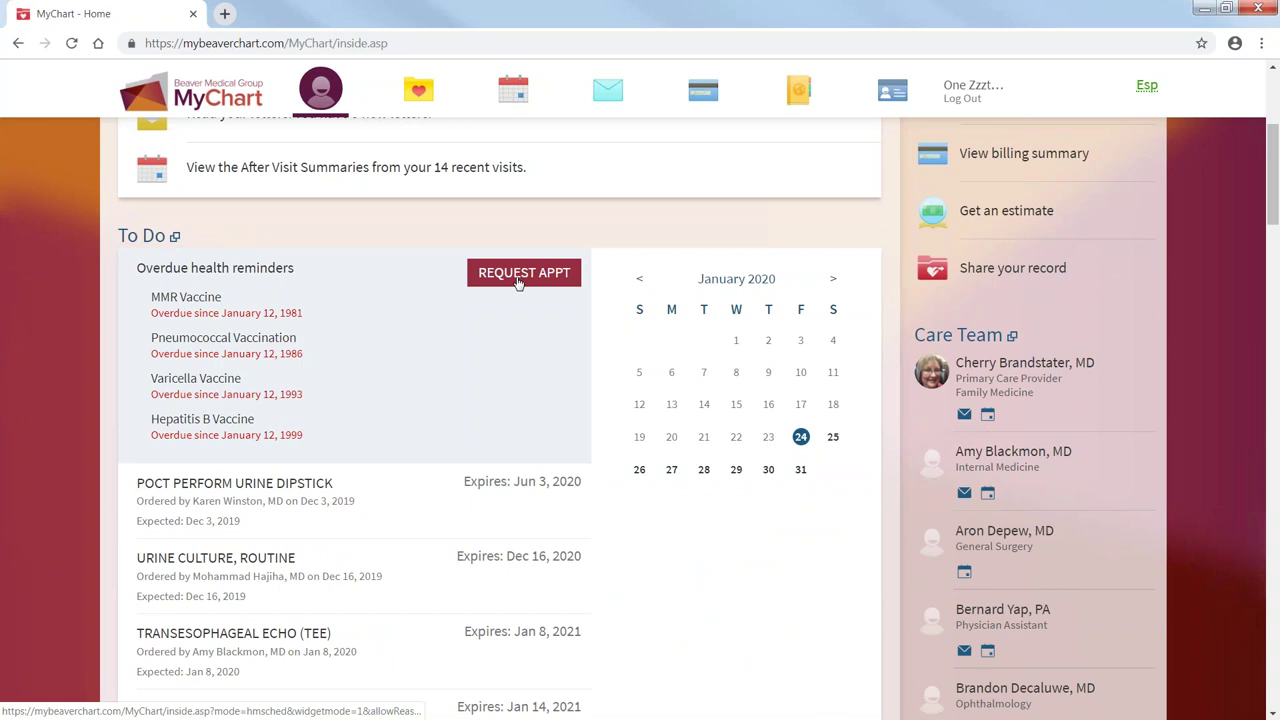
scroll(525, 276, down, 6)
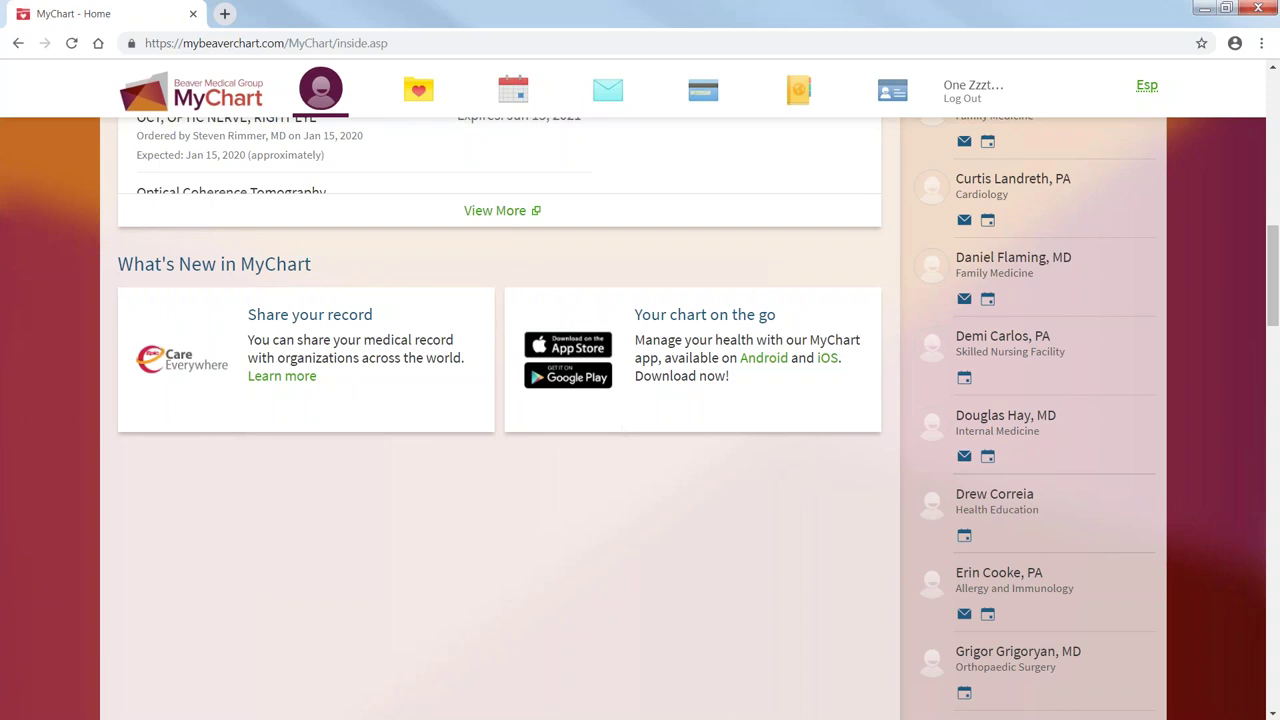
Open the Message Center inbox and start a new medical question from it
scroll(680, 406, up, 10)
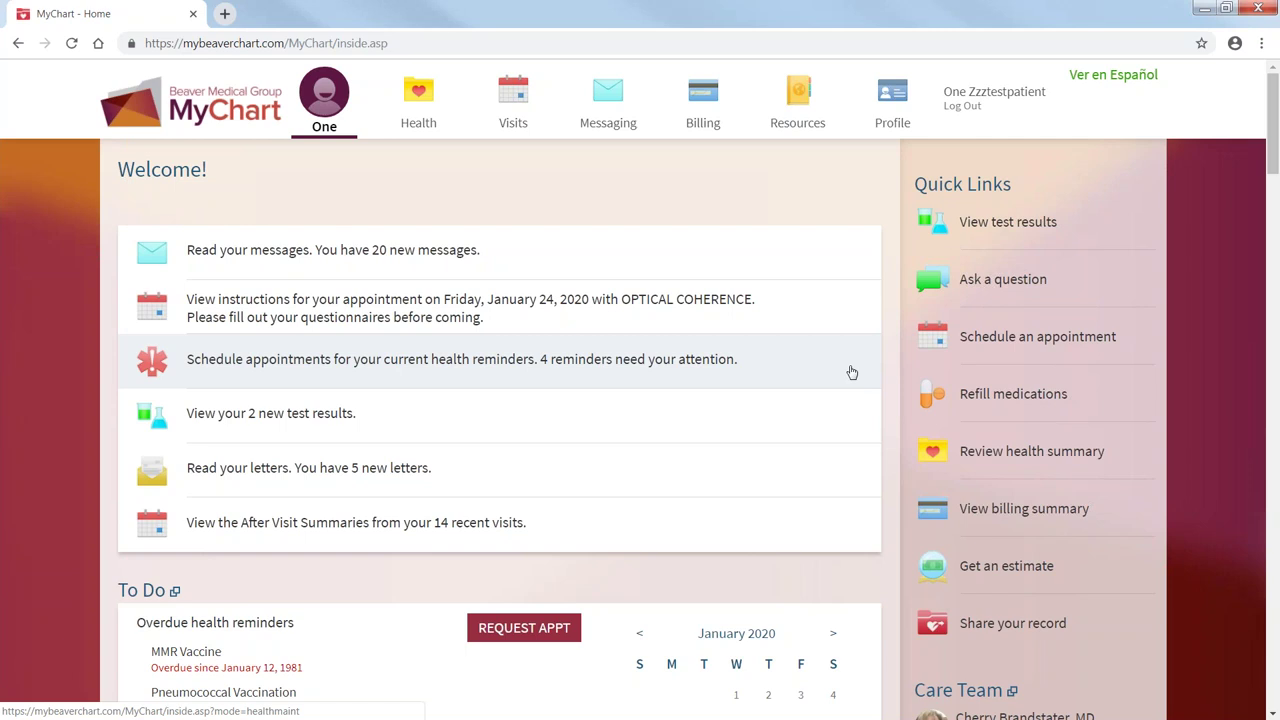
mouse_move(625, 135)
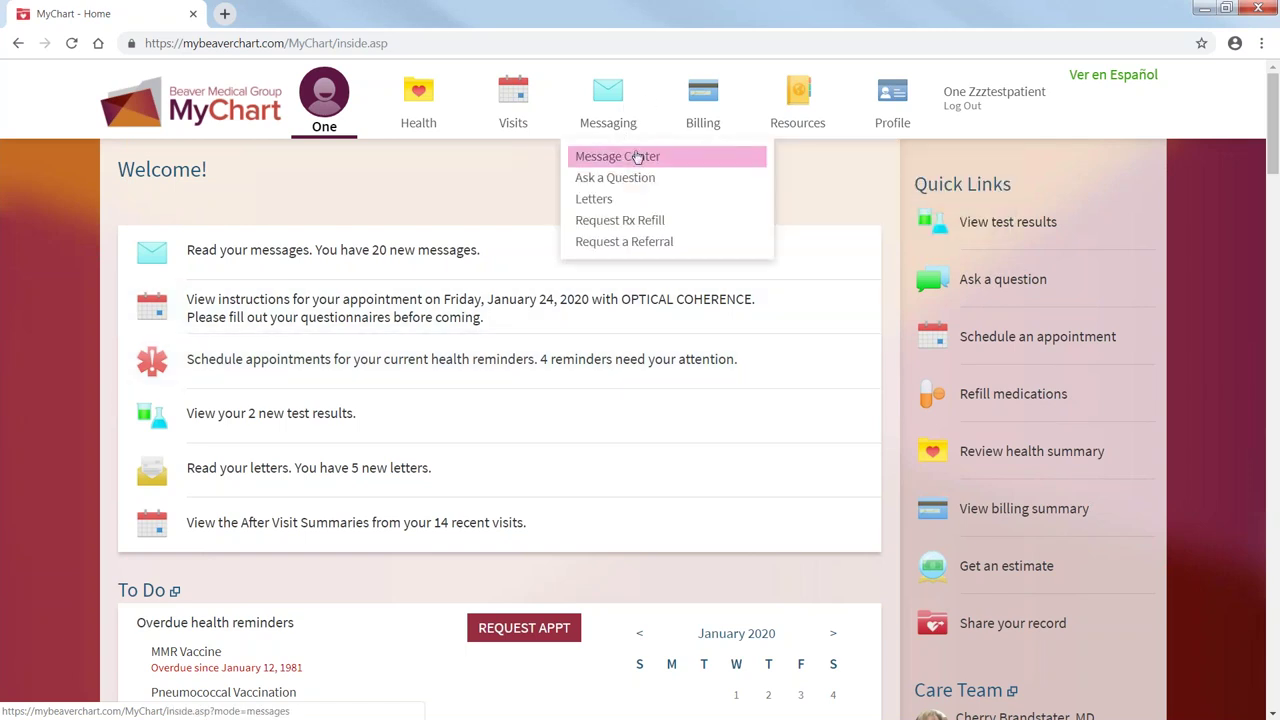
click(637, 158)
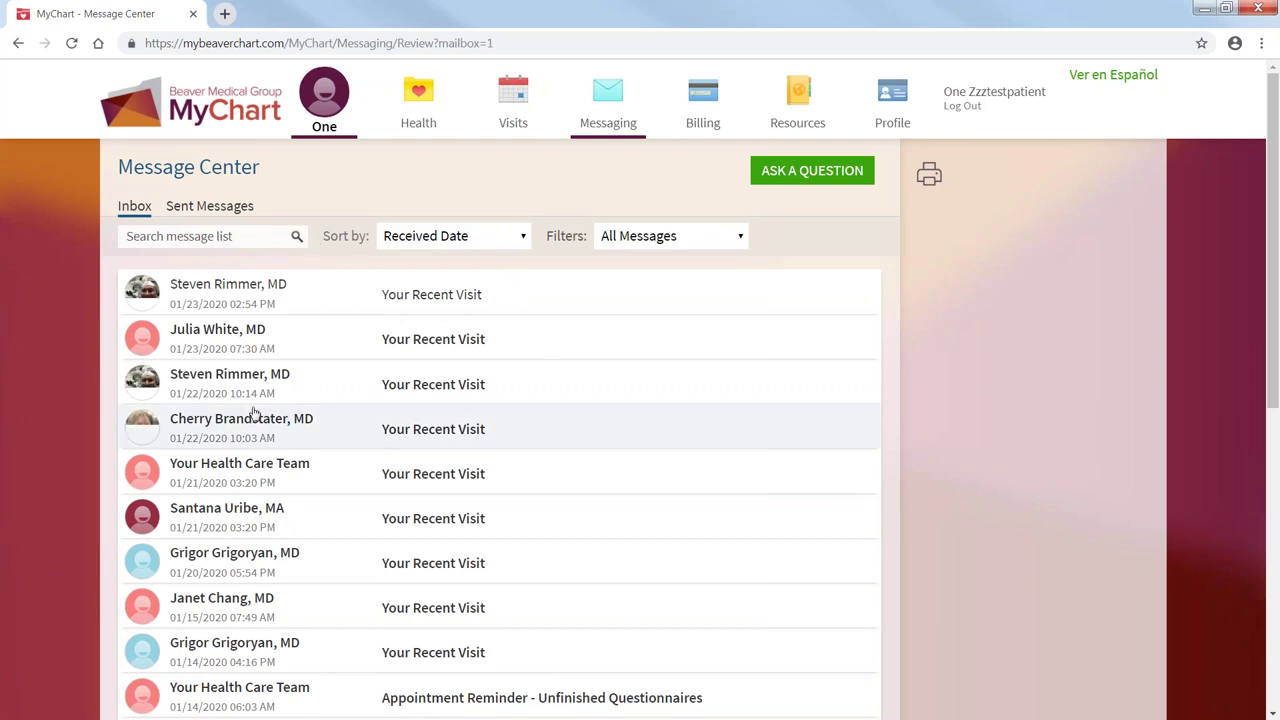
click(751, 171)
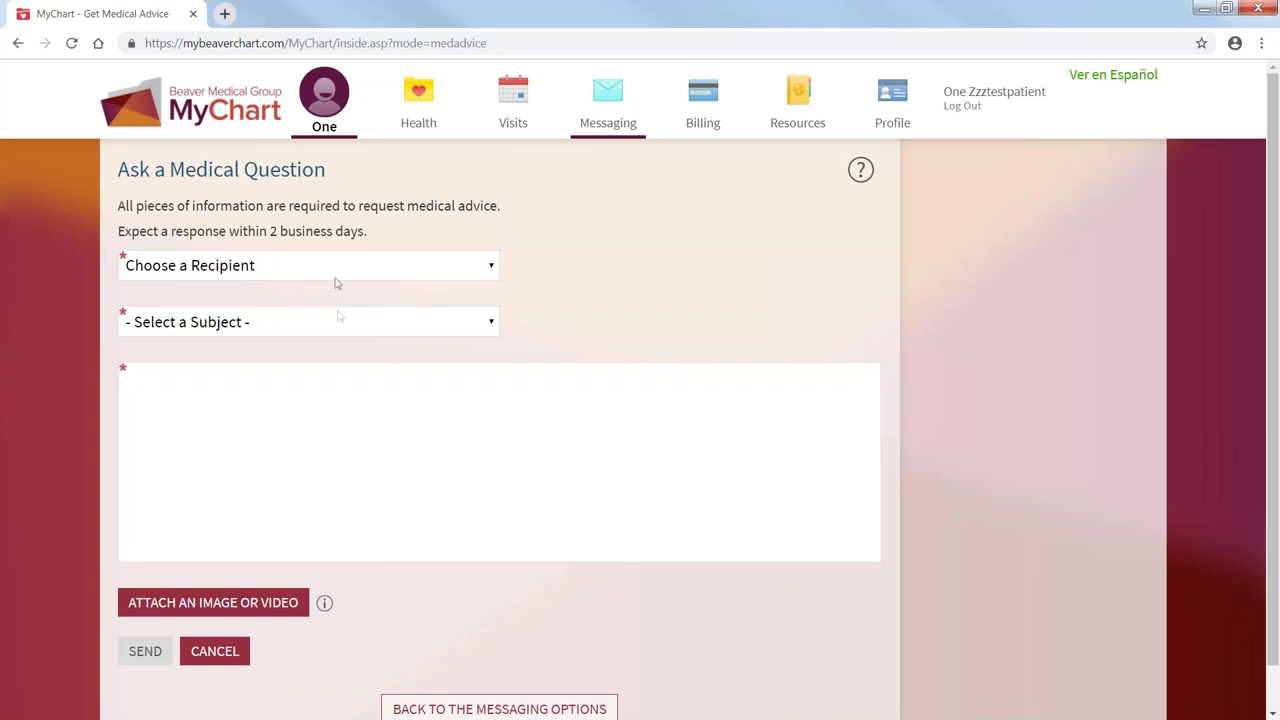
Address the medical question to the nurse practitioner listed just below the PCP, with the subject Non-Urgent Medical Question
click(337, 282)
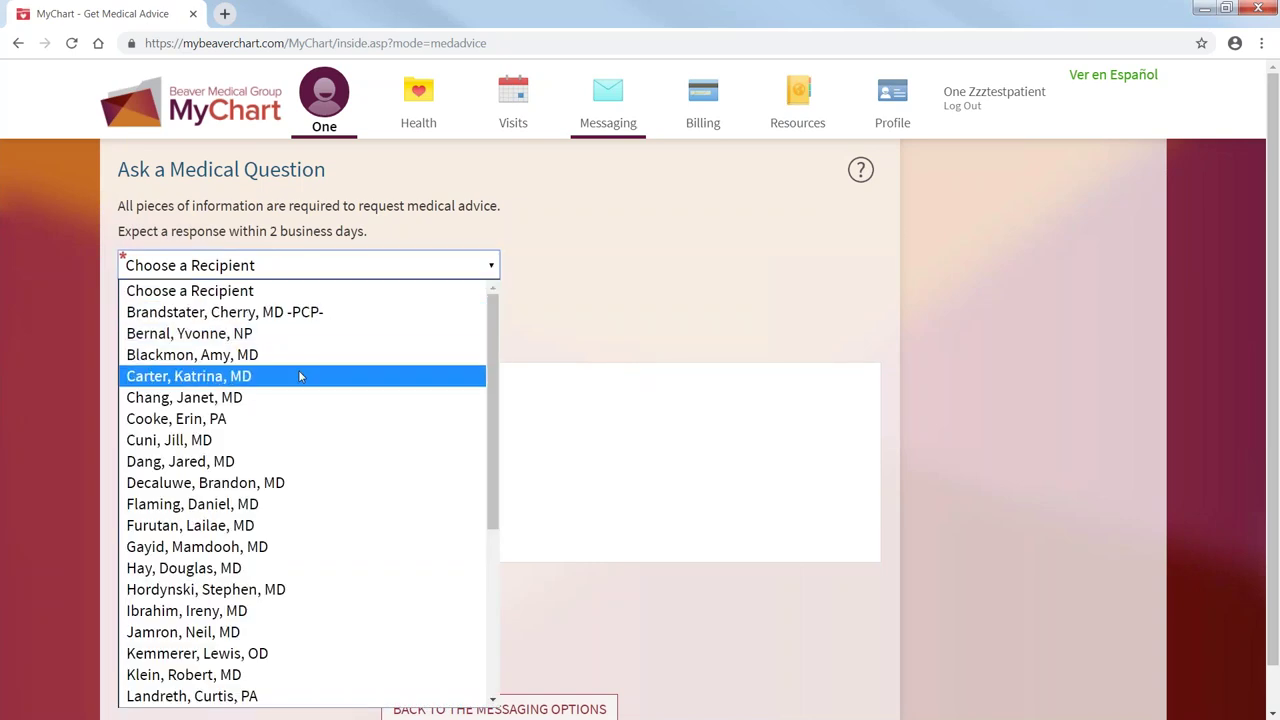
click(288, 339)
click(287, 328)
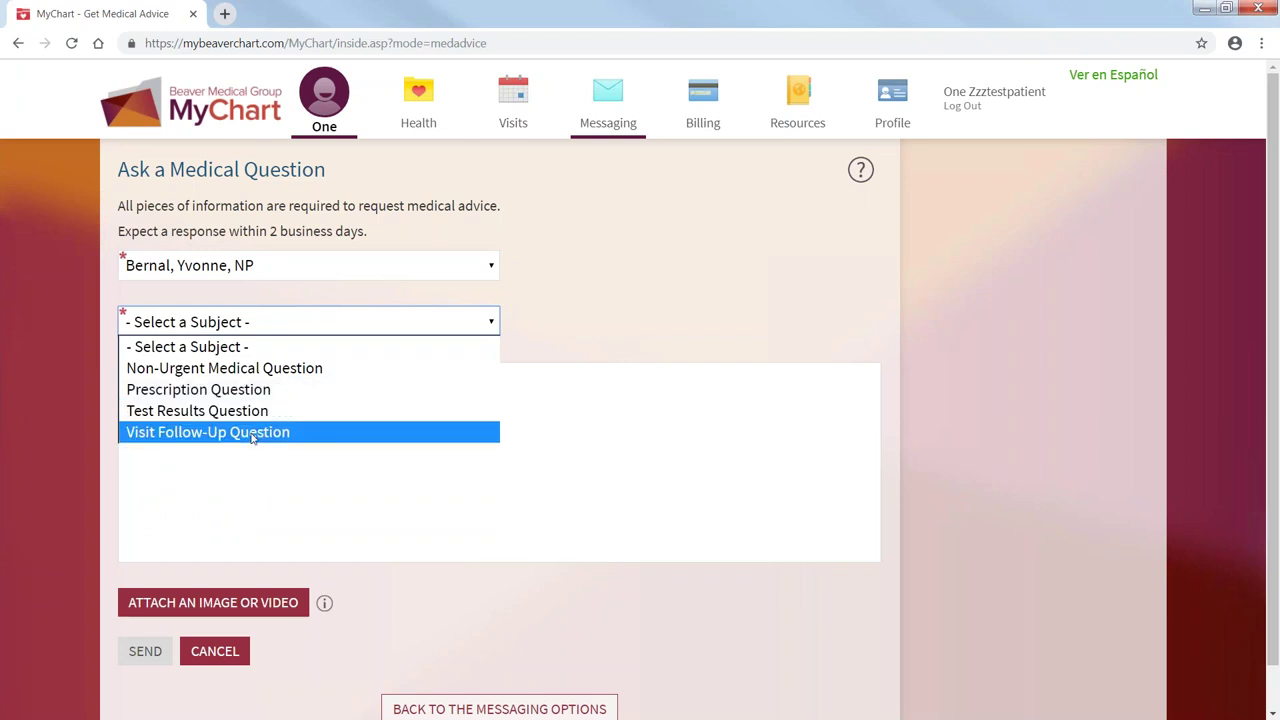
click(257, 368)
Send the question with the placeholder message text "jhjogjopgjjhopgjopghopopgjodjgofg" and return to the home page
click(210, 408)
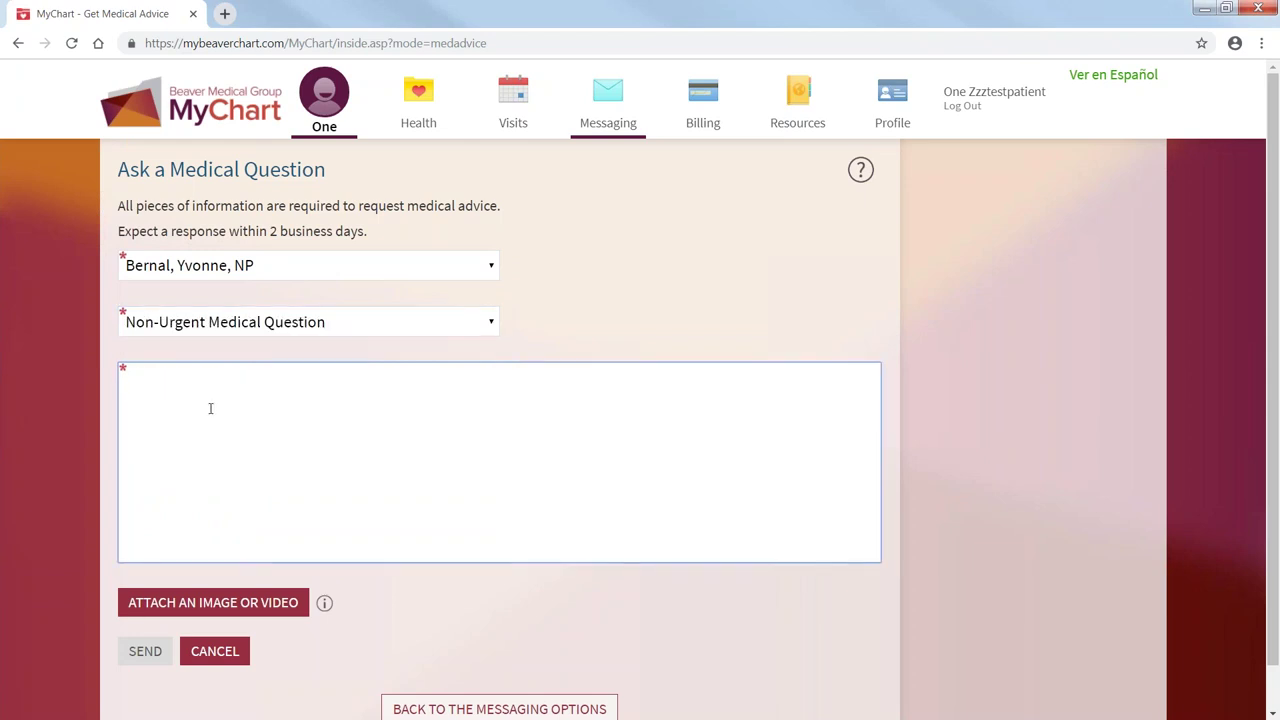
text(jhjogjopgjjhopgjopghopopgjodjgofg)
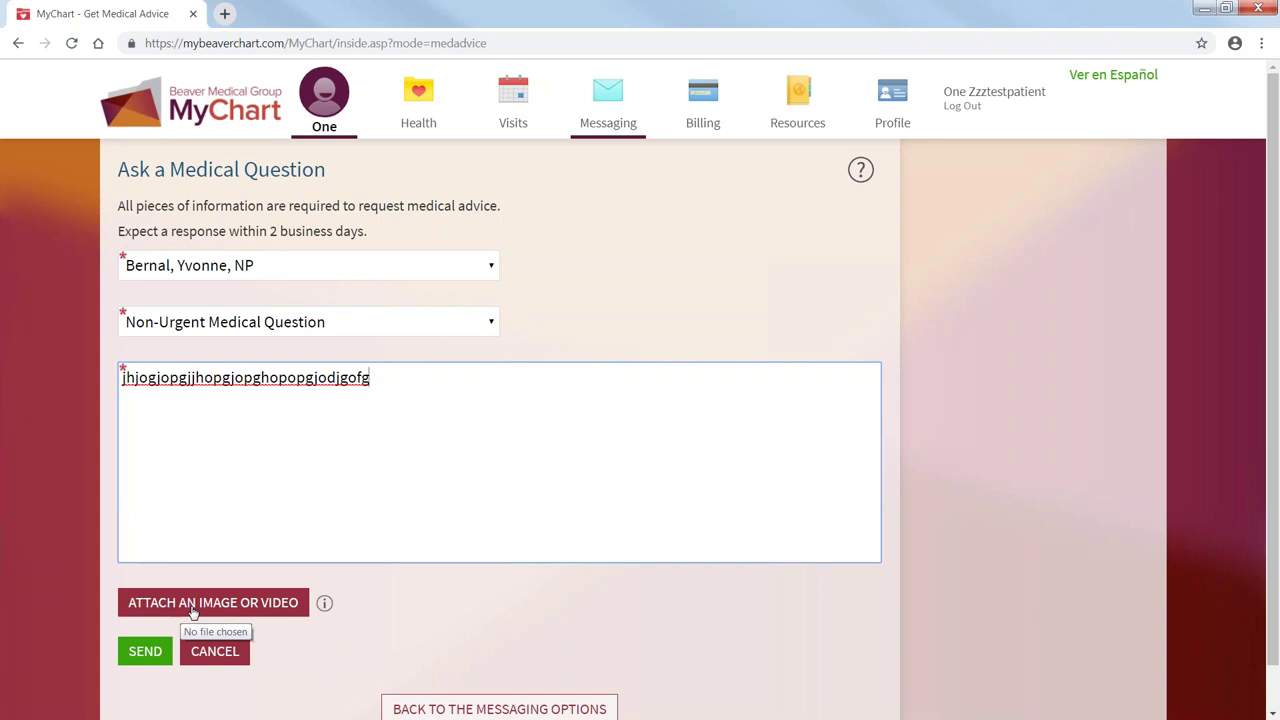
click(145, 651)
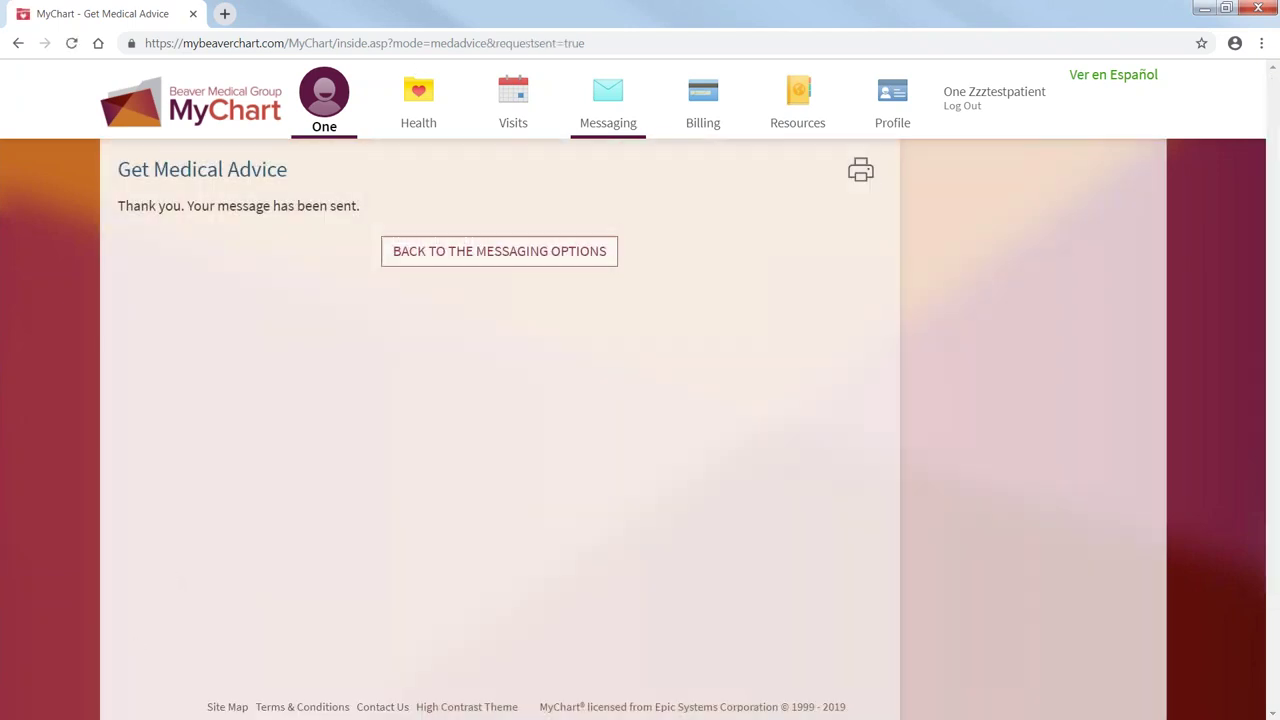
click(330, 95)
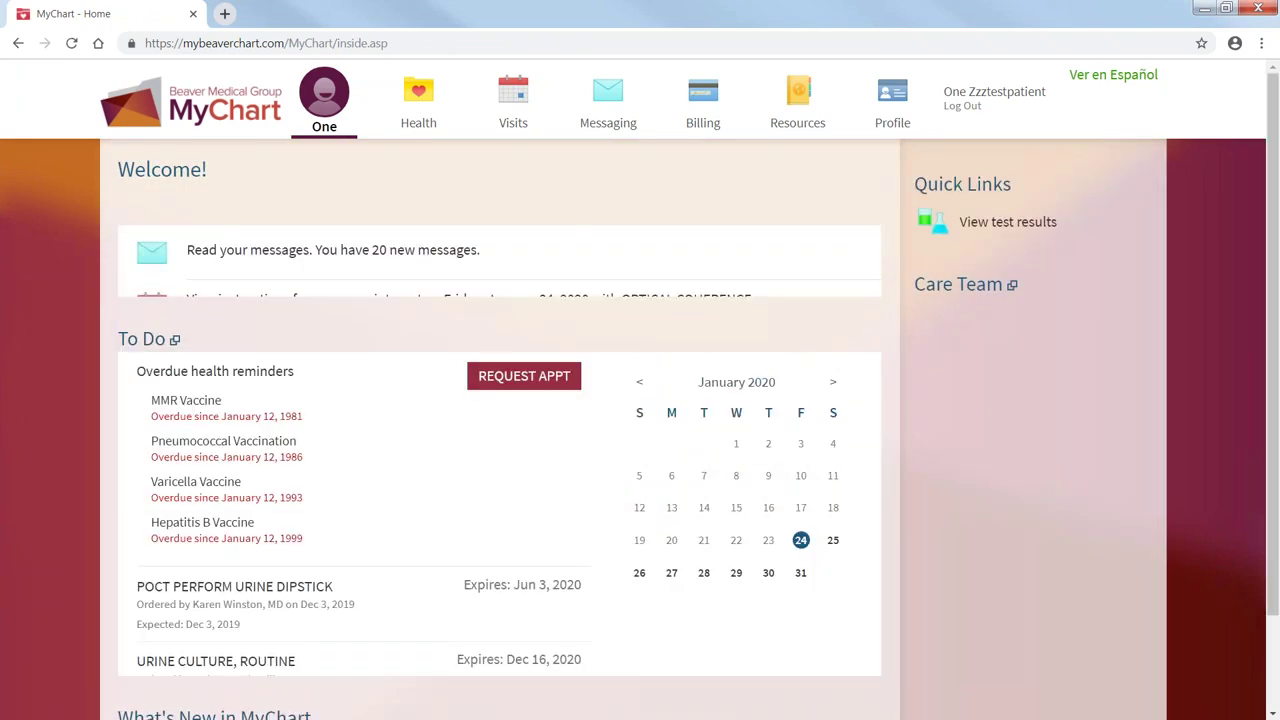